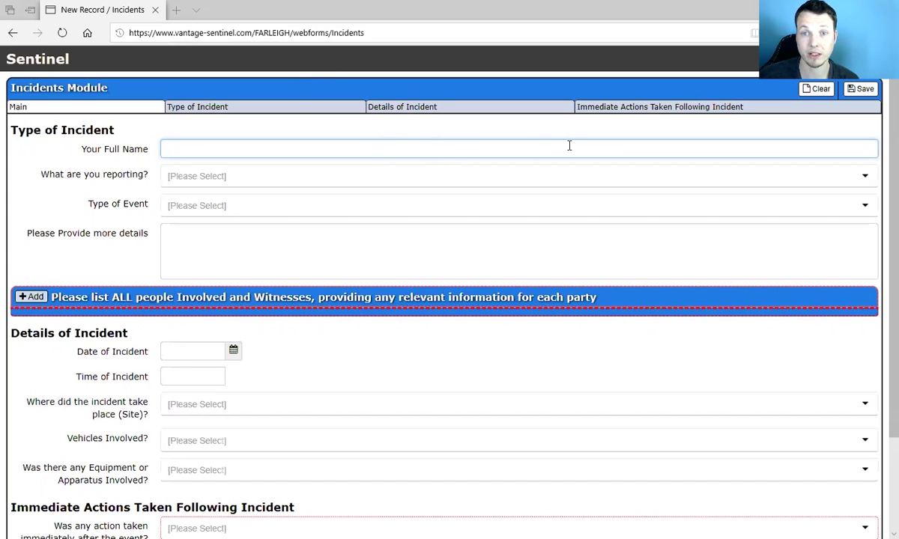
- Enter the reporter's full name in the Your Full Name field
{"action": "left_click", "coordinate": [170, 147]}
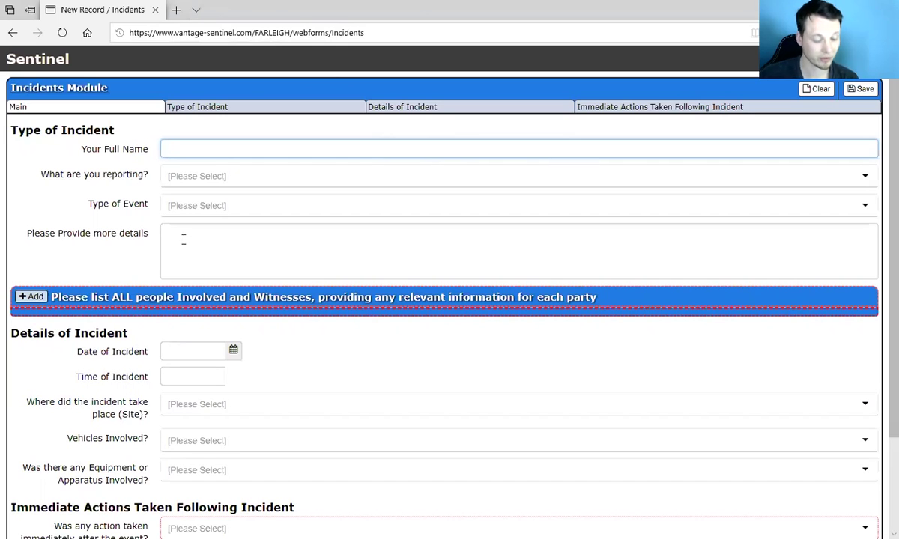
{"action": "type", "text": "Joe Bl"}
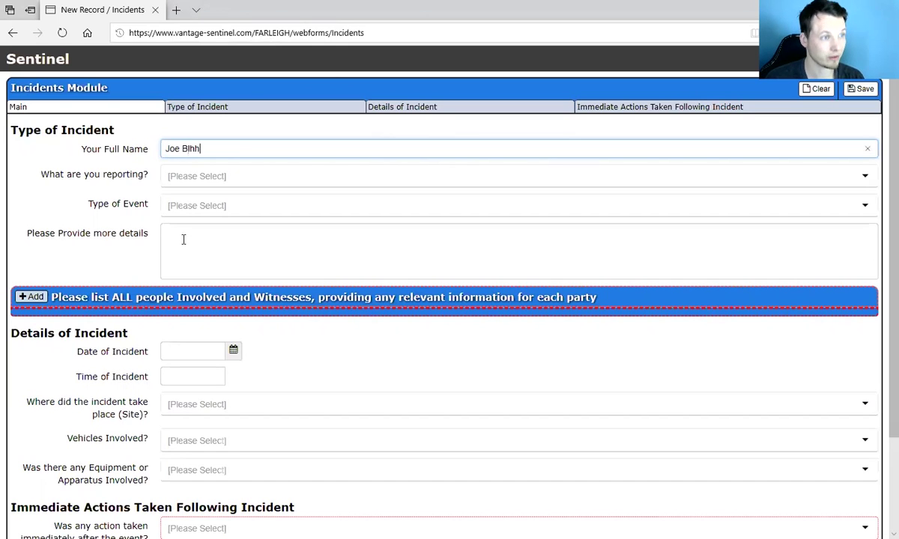
{"action": "type", "text": "oggs"}
- Set what is being reported to Incident and the type of event to Medication
{"action": "left_click", "coordinate": [220, 182]}
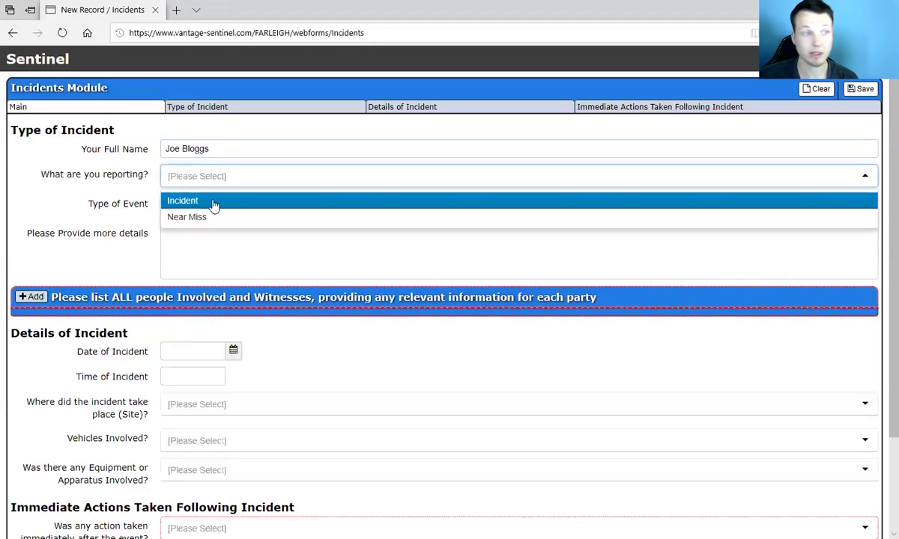
{"action": "left_click", "coordinate": [213, 204]}
{"action": "left_click", "coordinate": [207, 203]}
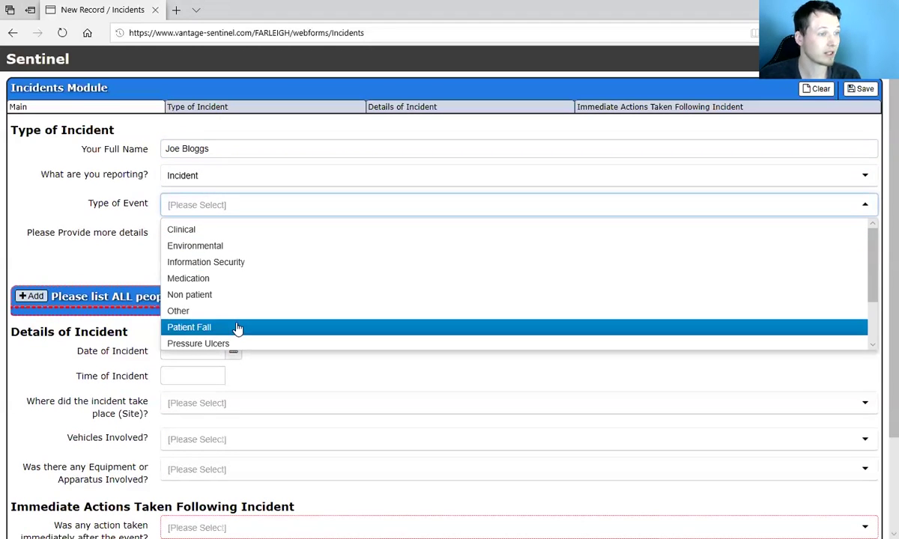
{"action": "left_click", "coordinate": [263, 278]}
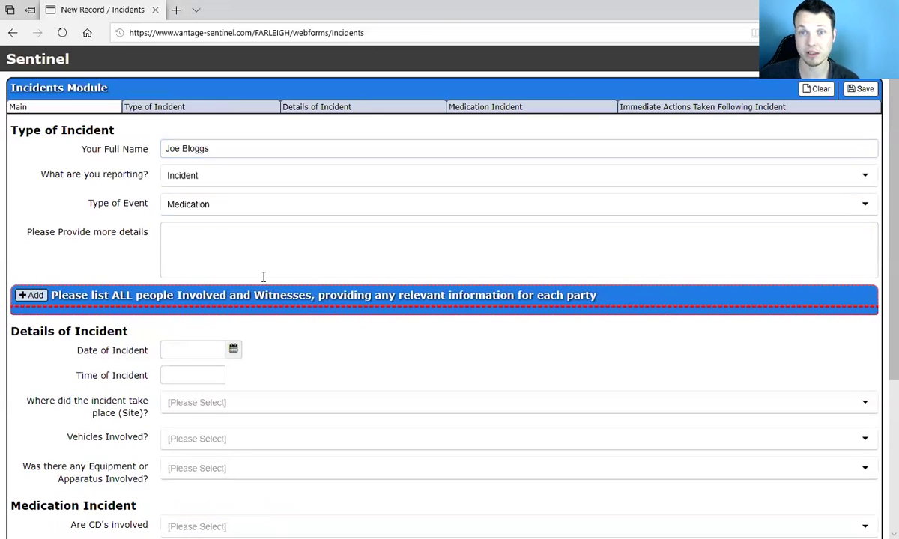
{"action": "scroll", "coordinate": [292, 234], "scroll_direction": "down", "scroll_amount": 1}
{"action": "left_click", "coordinate": [299, 159]}
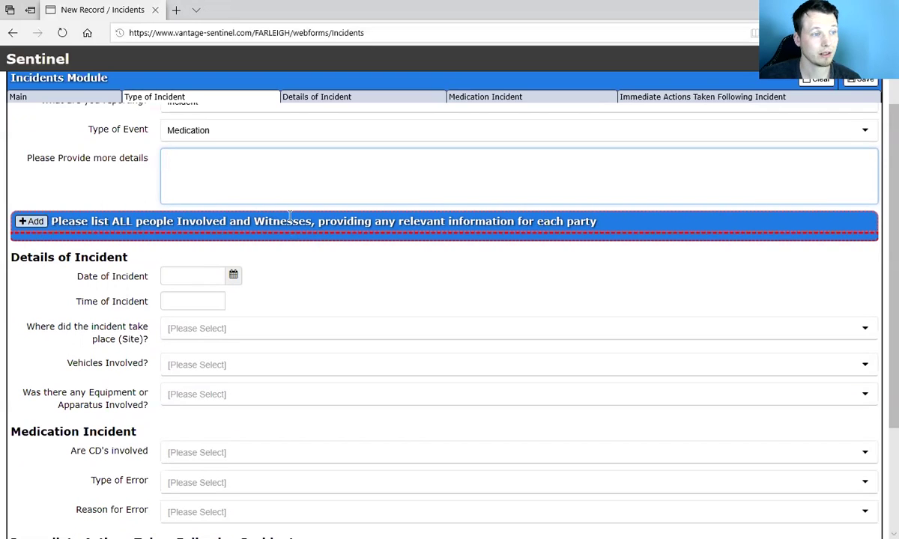
- Add a Person Involved entry with the person's name and Patient as the relationship to the hospice
{"action": "left_click", "coordinate": [34, 221]}
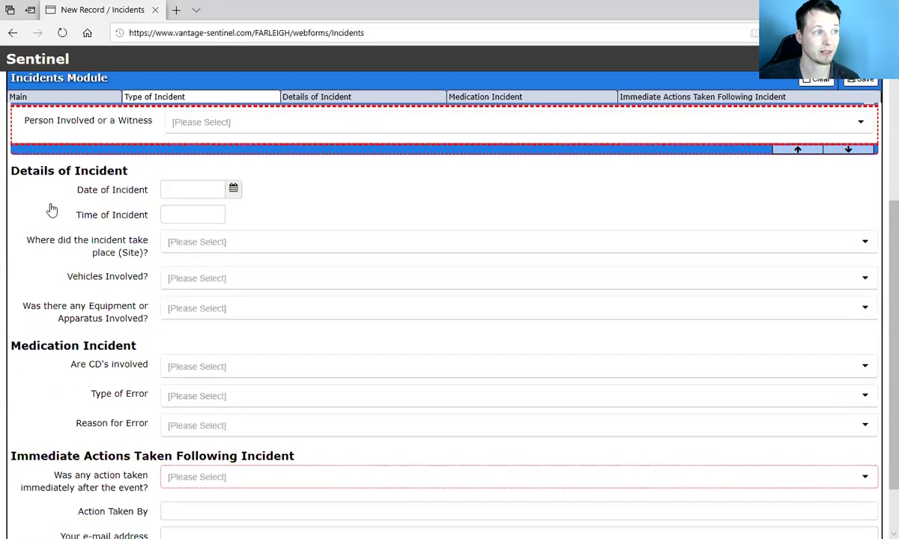
{"action": "left_click", "coordinate": [216, 123]}
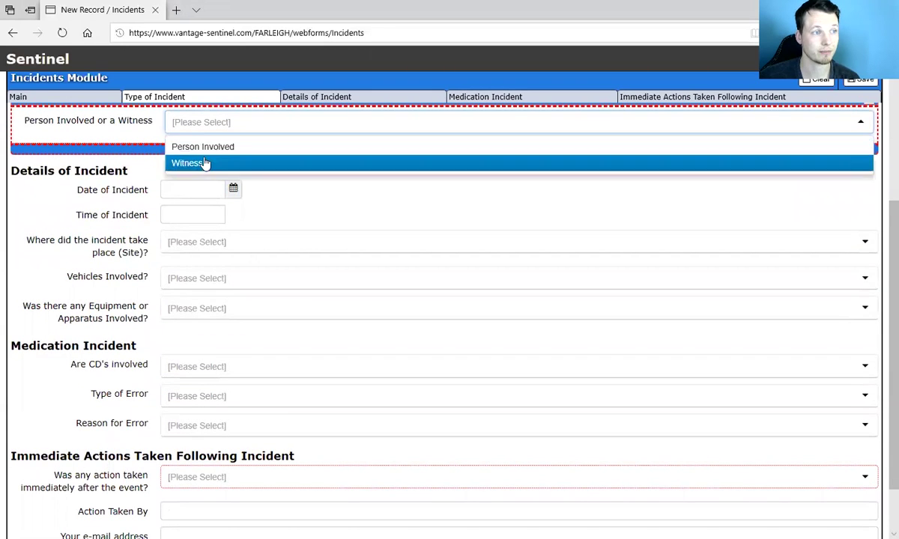
{"action": "left_click", "coordinate": [220, 148]}
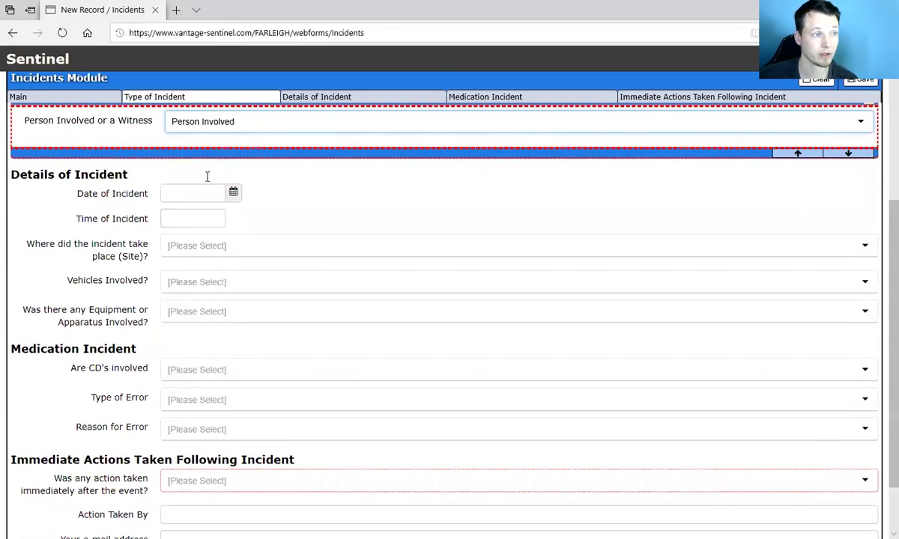
{"action": "left_click", "coordinate": [216, 149]}
{"action": "type", "text": "Joe Blogg"}
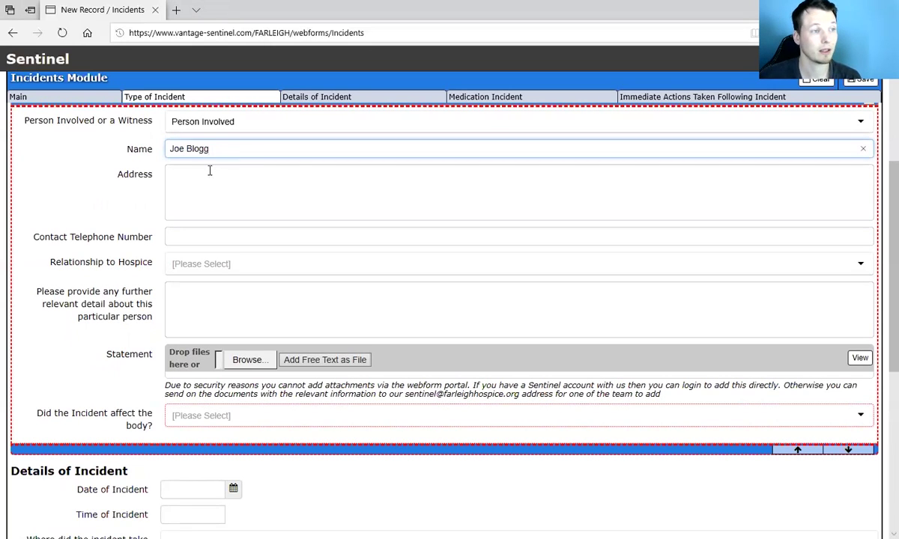
{"action": "left_click", "coordinate": [210, 171]}
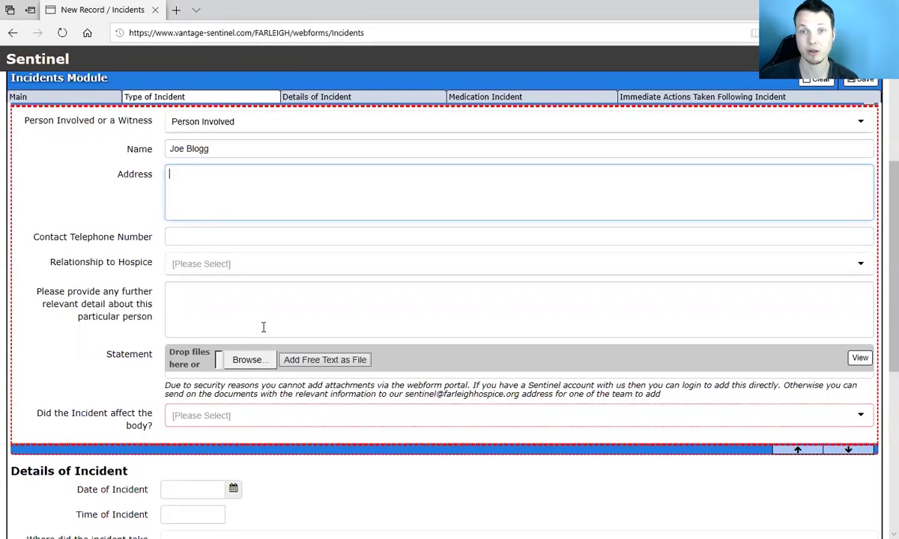
{"action": "left_click", "coordinate": [237, 258]}
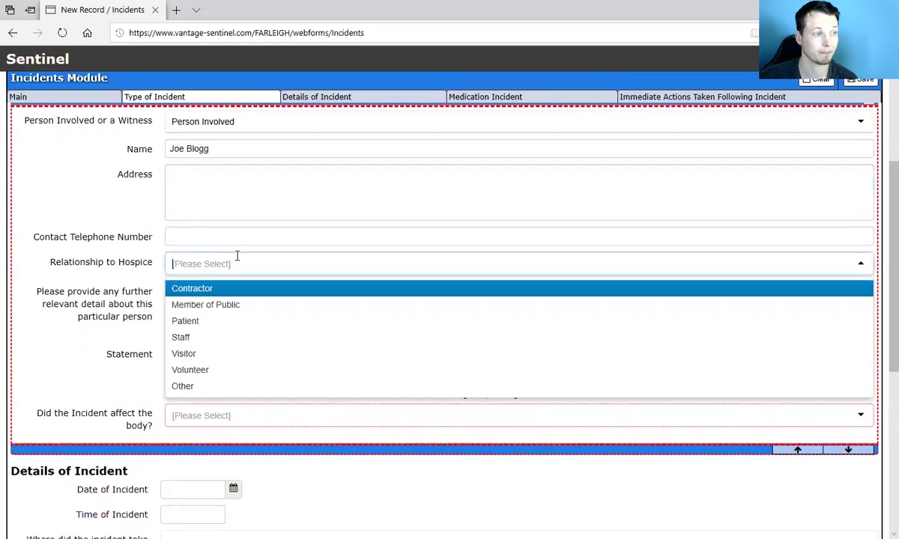
{"action": "left_click", "coordinate": [240, 325]}
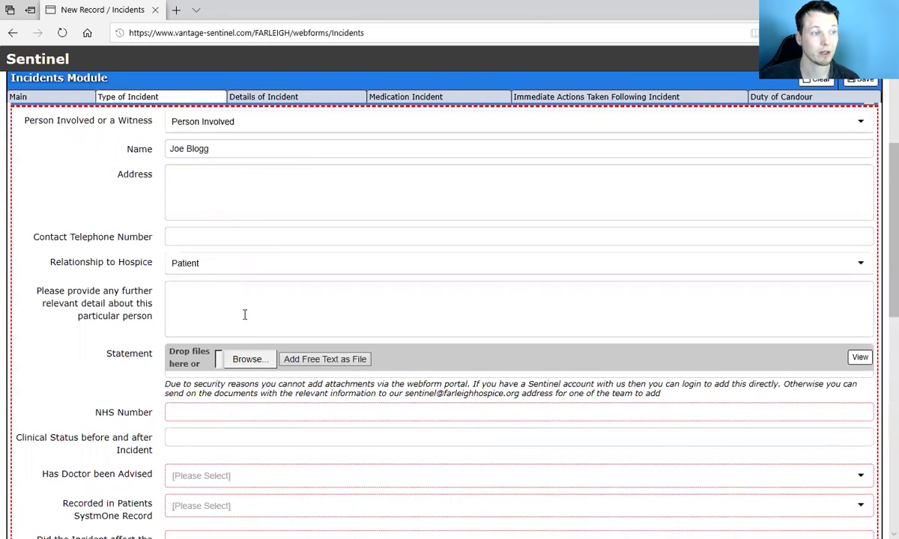
- Enter the patient's NHS number in the person's entry
{"action": "scroll", "coordinate": [235, 291], "scroll_direction": "down", "scroll_amount": 1}
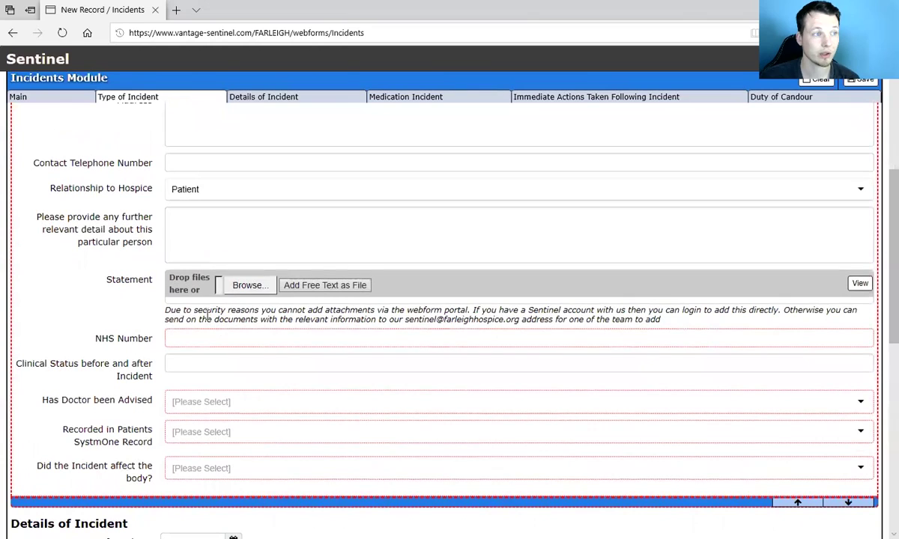
{"action": "left_click", "coordinate": [215, 338]}
{"action": "type", "text": "1111111111"}
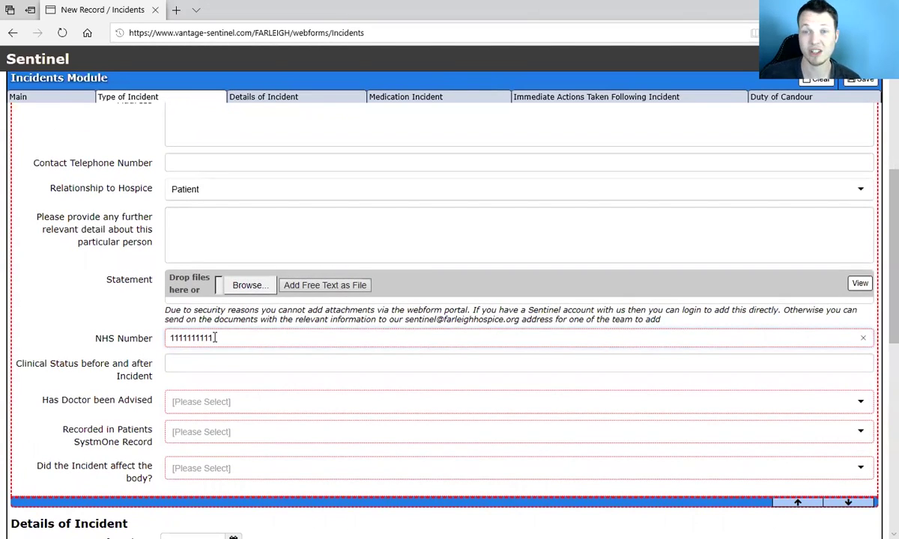
- Answer Yes to doctor advised, recorded in the patient's SystmOne record, and incident affecting the body
{"action": "left_click", "coordinate": [202, 405]}
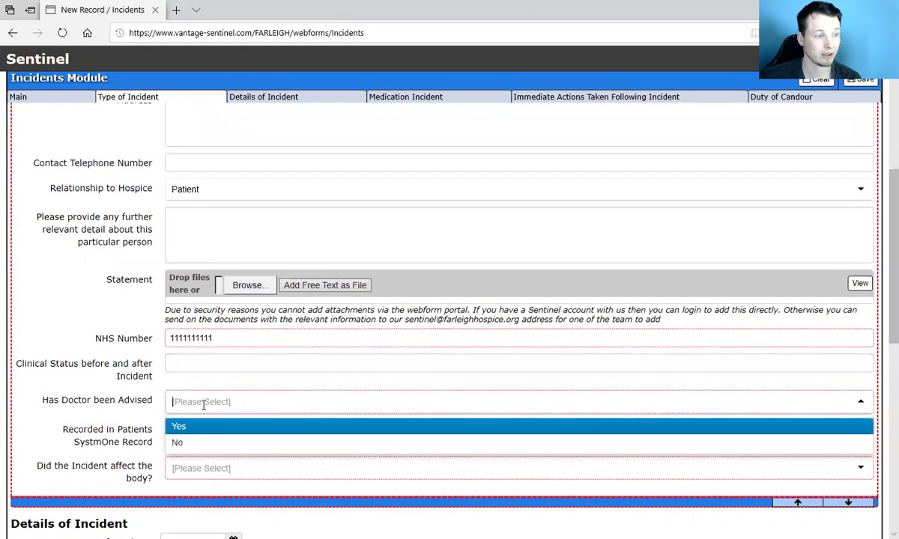
{"action": "left_click", "coordinate": [201, 435]}
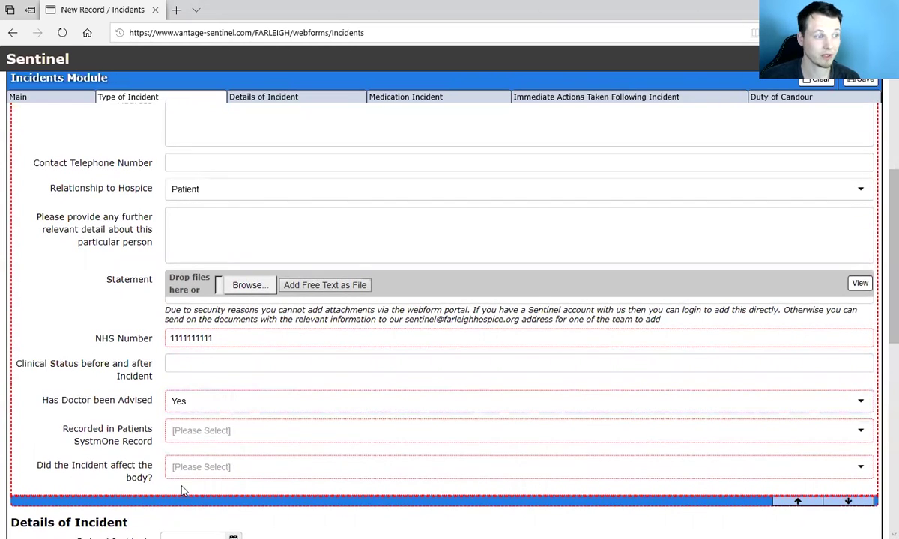
{"action": "left_click", "coordinate": [192, 432]}
{"action": "left_click", "coordinate": [212, 457]}
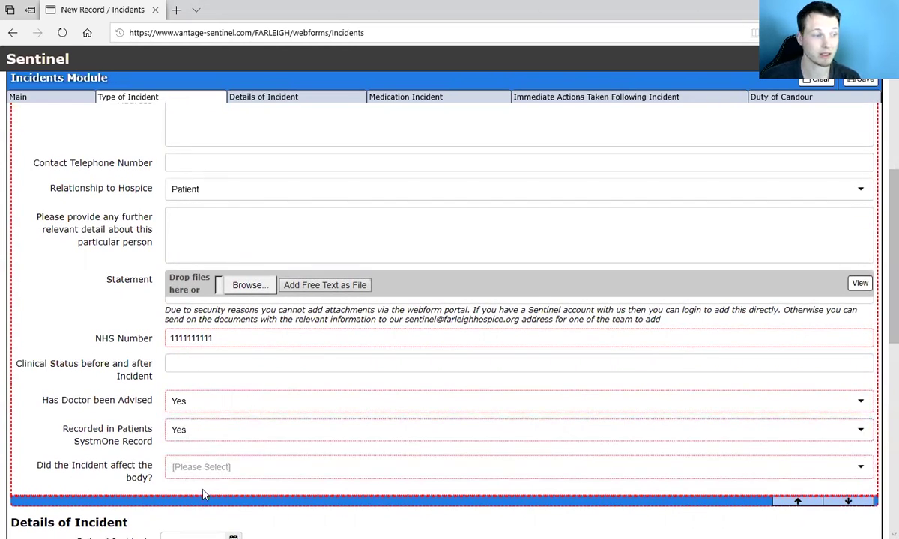
{"action": "left_click", "coordinate": [219, 470]}
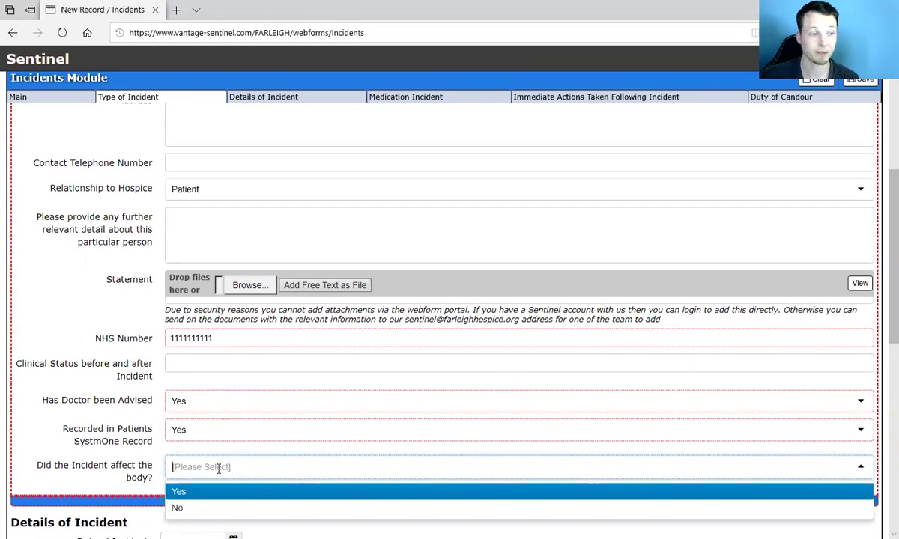
{"action": "left_click", "coordinate": [180, 494]}
- Add an entry to the patient's list of injuries sustained
{"action": "scroll", "coordinate": [245, 361], "scroll_direction": "down", "scroll_amount": 2}
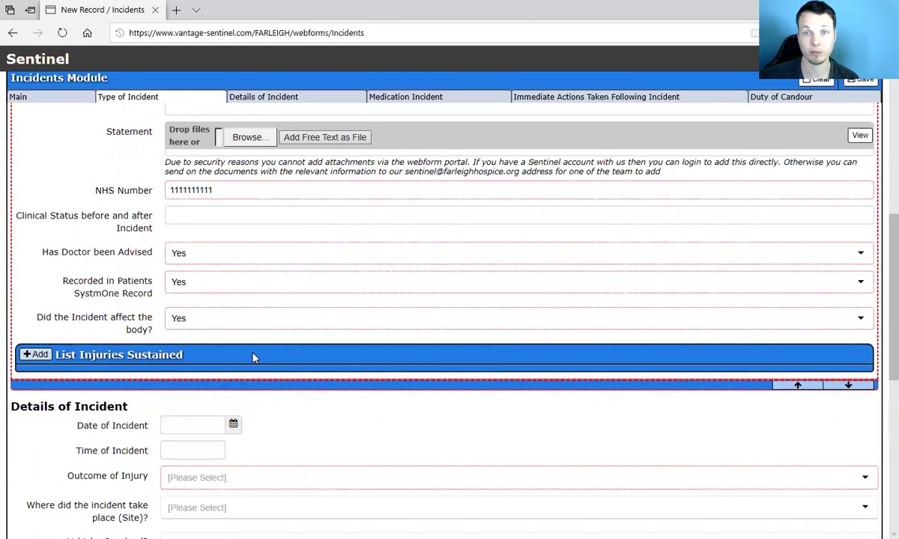
{"action": "left_click", "coordinate": [36, 354]}
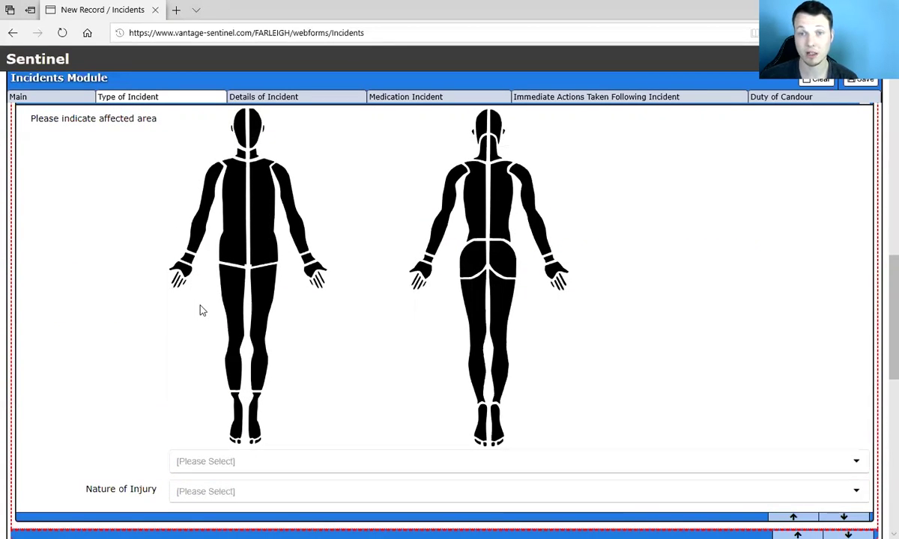
{"action": "left_click", "coordinate": [232, 225]}
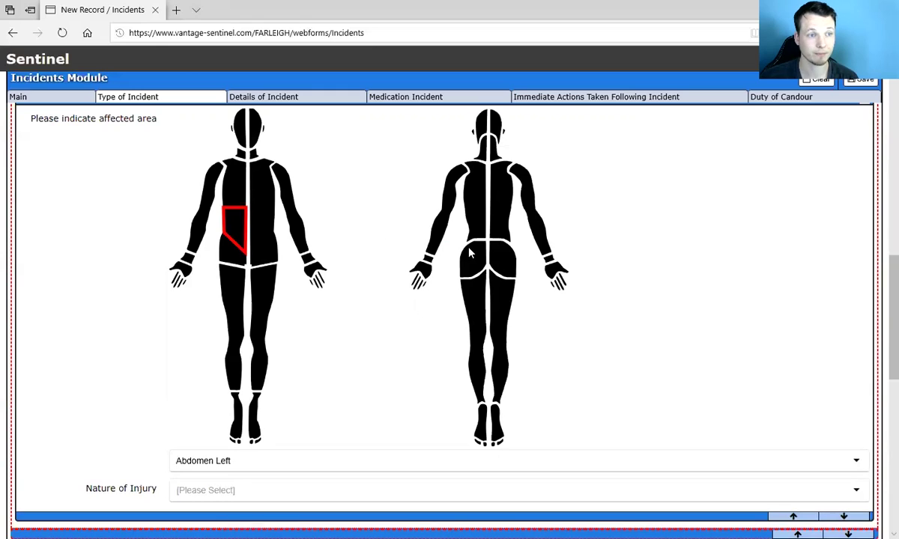
{"action": "left_click", "coordinate": [479, 300]}
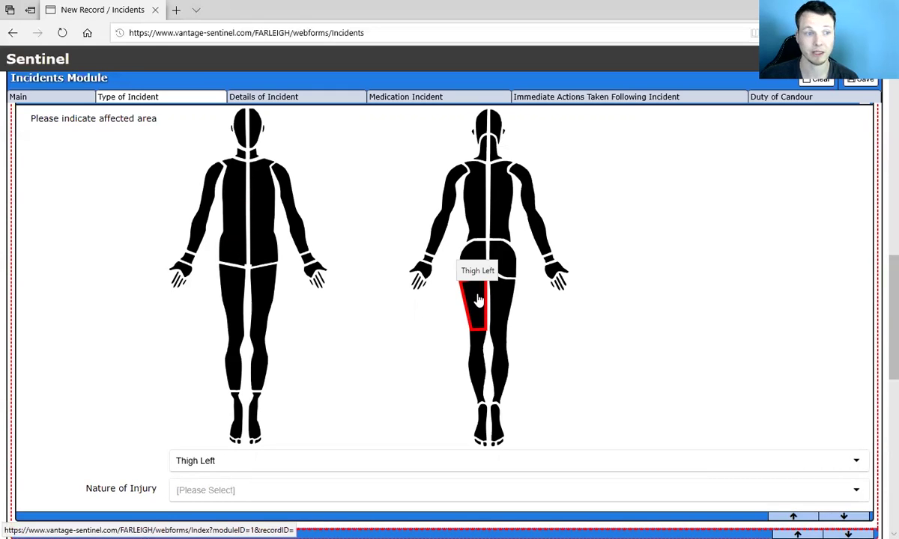
{"action": "left_click", "coordinate": [277, 460]}
{"action": "scroll", "coordinate": [291, 424], "scroll_direction": "down", "scroll_amount": 2}
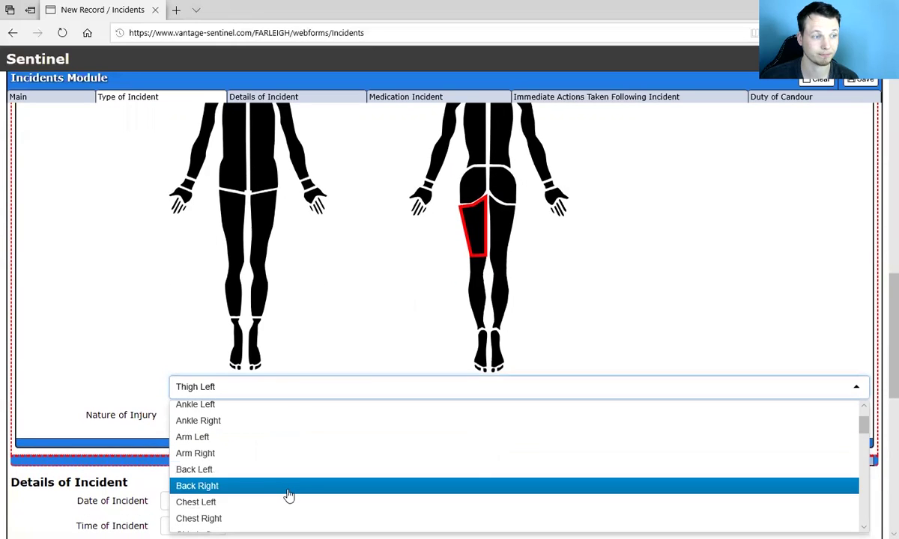
- Mark Abdomen Right as the affected area on the front body diagram and set the nature of injury to Electric shock
{"action": "left_click", "coordinate": [267, 165]}
{"action": "left_click", "coordinate": [268, 164]}
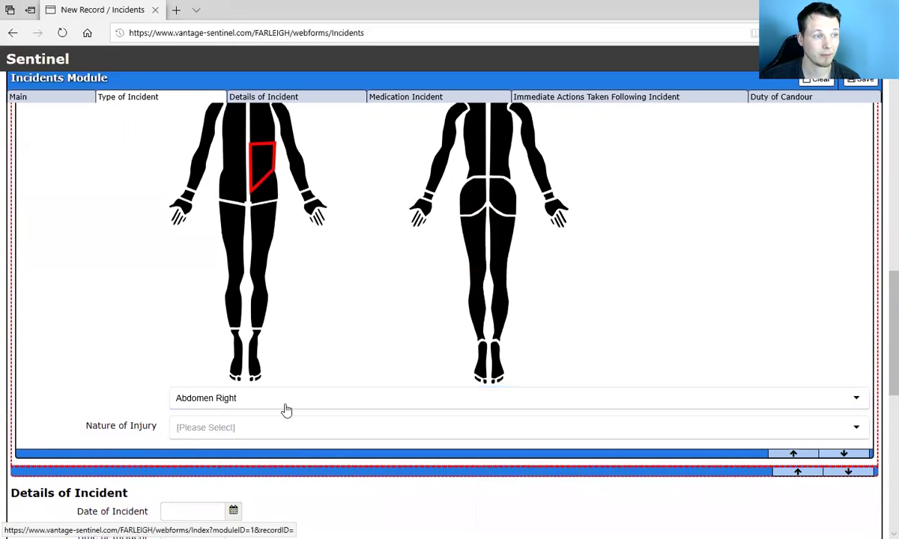
{"action": "left_click", "coordinate": [235, 431]}
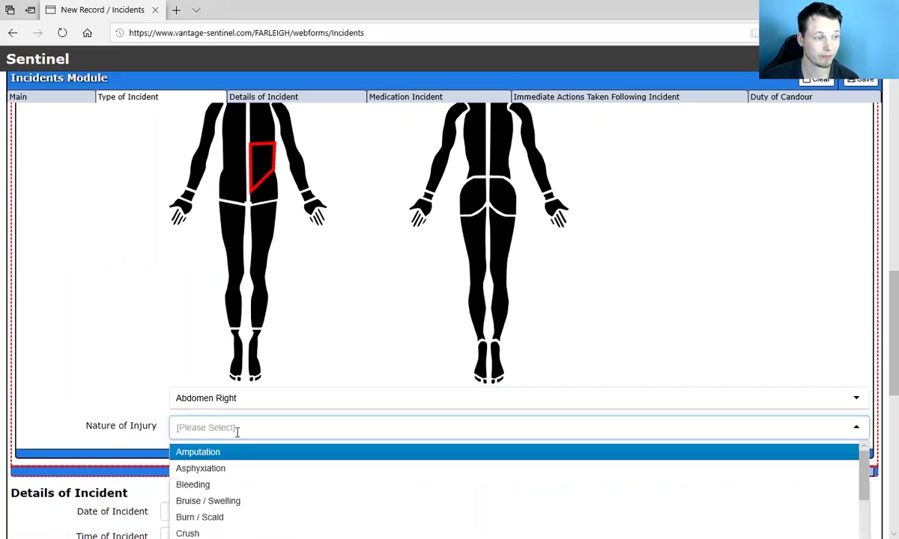
{"action": "scroll", "coordinate": [237, 472], "scroll_direction": "down", "scroll_amount": 3}
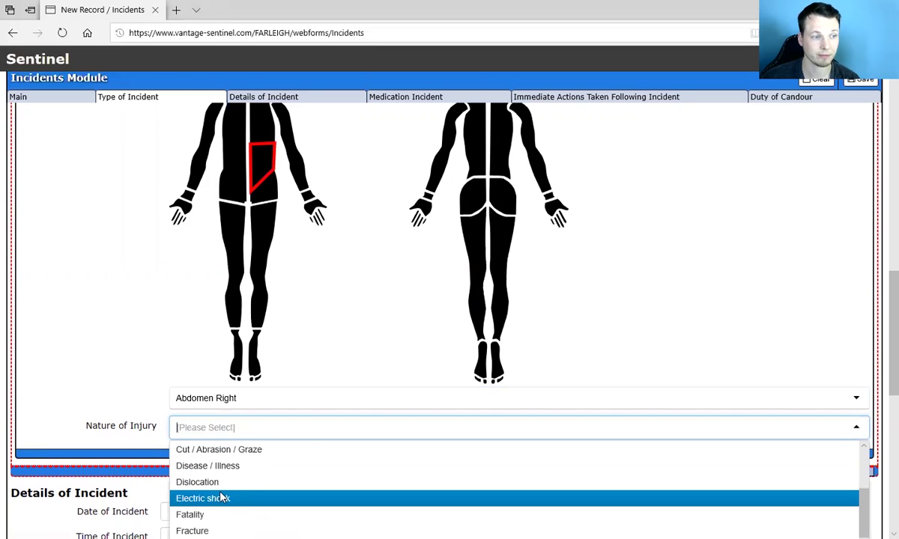
{"action": "left_click", "coordinate": [237, 498]}
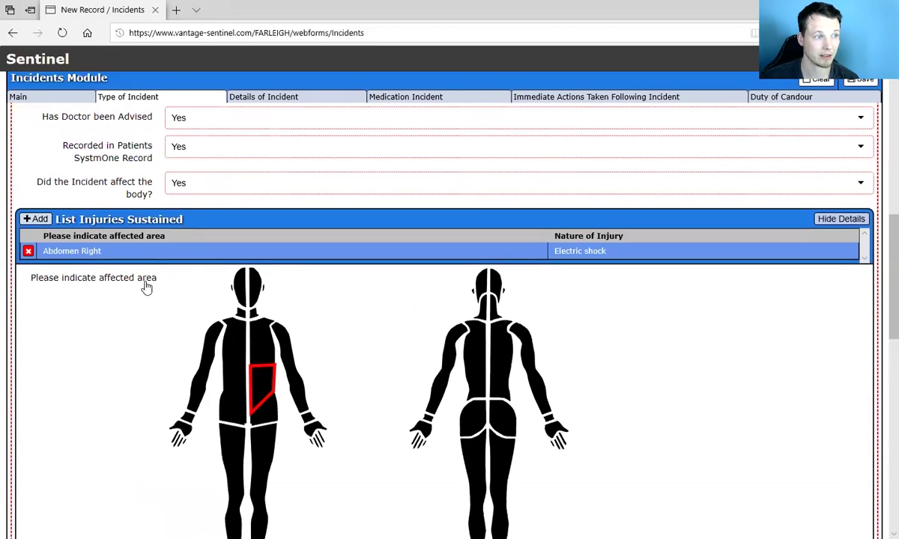
- Add a second injury with Ankle Right as the affected area and Bleeding as the nature of injury
{"action": "left_click", "coordinate": [41, 221]}
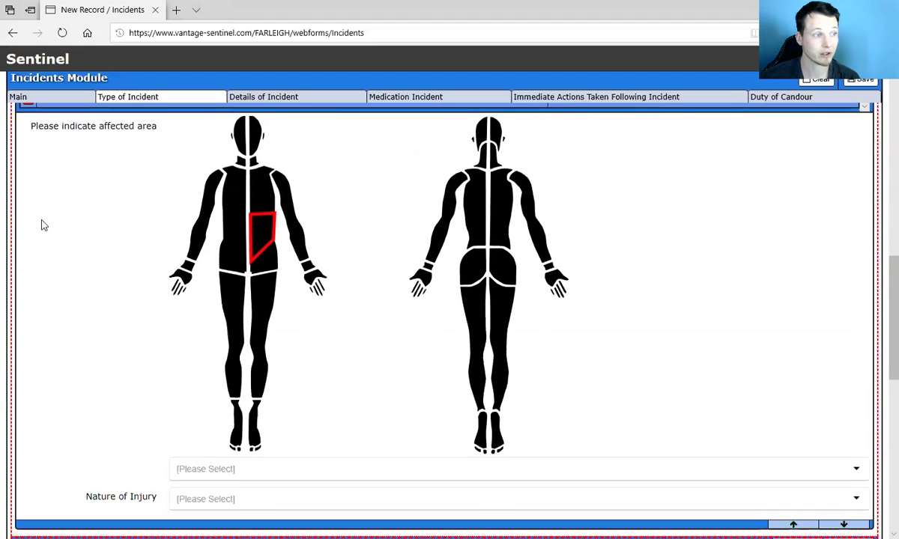
{"action": "left_click", "coordinate": [251, 461]}
{"action": "scroll", "coordinate": [247, 468], "scroll_direction": "down", "scroll_amount": 1}
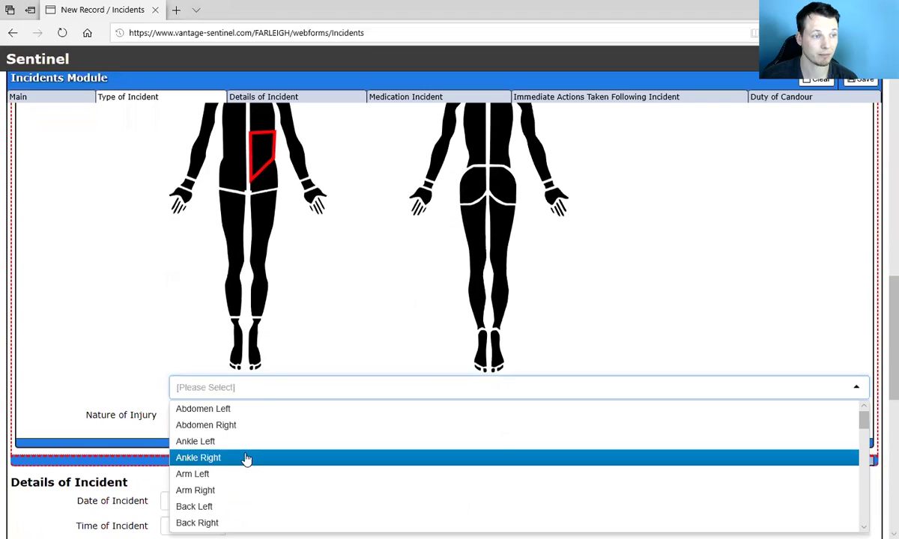
{"action": "left_click", "coordinate": [245, 463]}
{"action": "left_click", "coordinate": [251, 418]}
{"action": "left_click", "coordinate": [235, 472]}
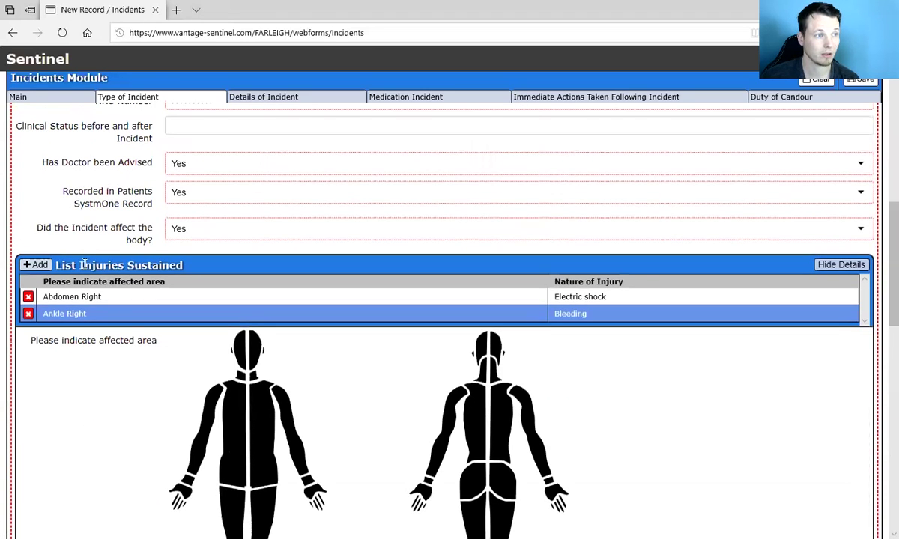
- Hide the details of the injuries list and of the list of people involved and witnesses
{"action": "left_click", "coordinate": [841, 264]}
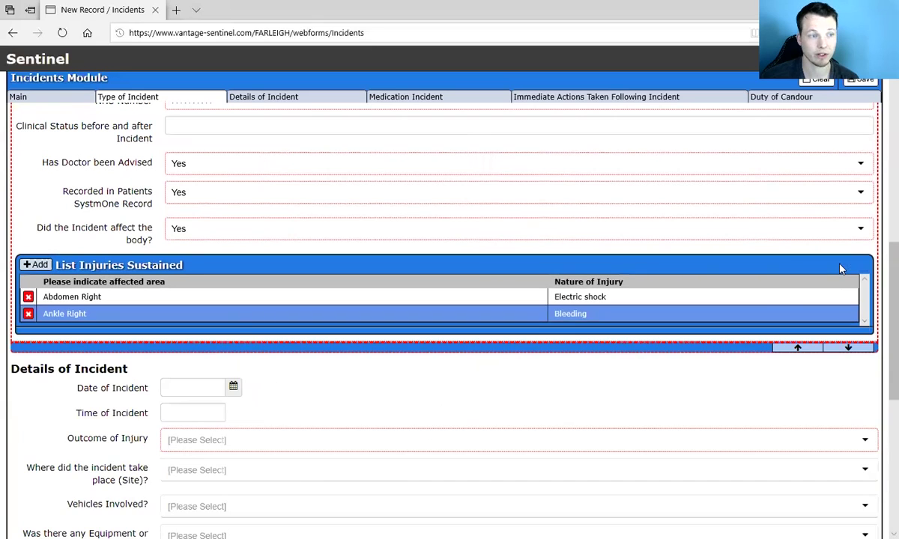
{"action": "scroll", "coordinate": [417, 339], "scroll_direction": "up", "scroll_amount": 6}
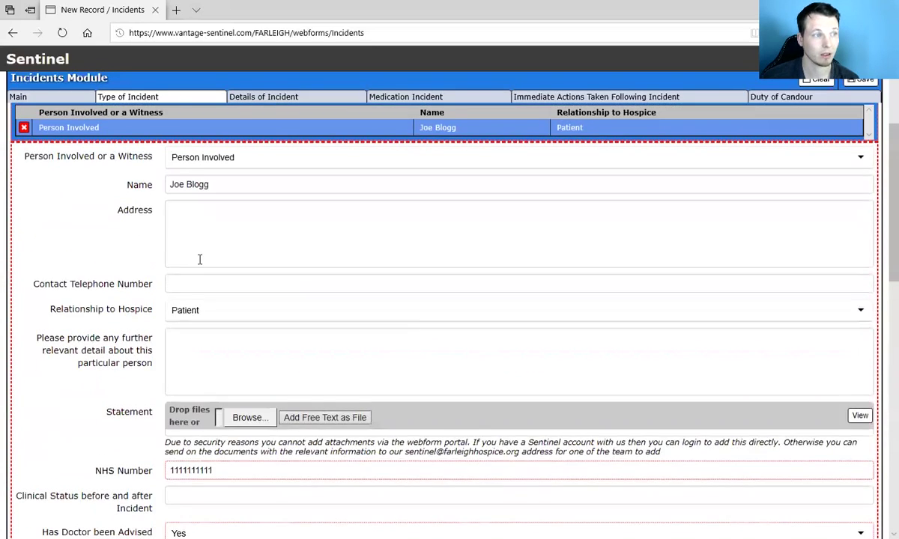
{"action": "left_click", "coordinate": [824, 169]}
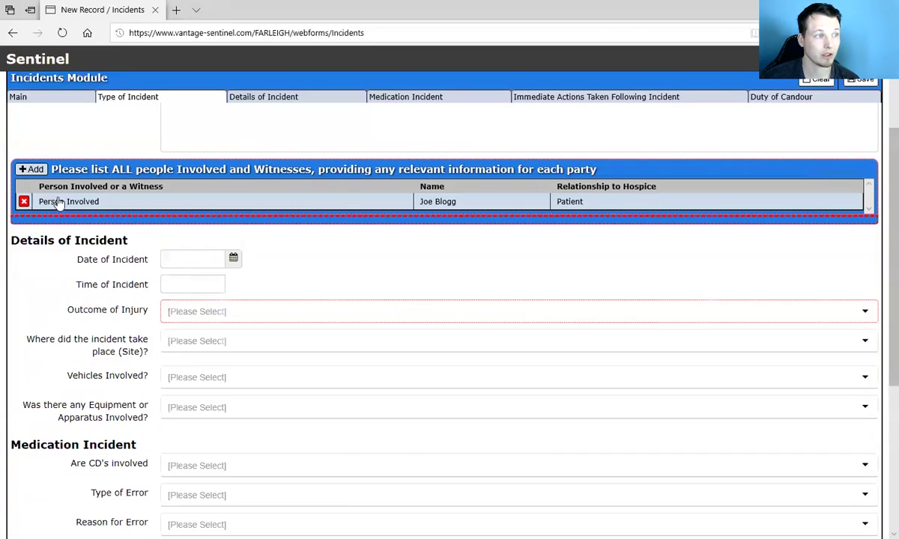
- Add a Witness entry to the people involved list, fill in the witness's name, and set the relationship to hospice to Contractor
{"action": "left_click", "coordinate": [34, 170]}
{"action": "left_click", "coordinate": [187, 123]}
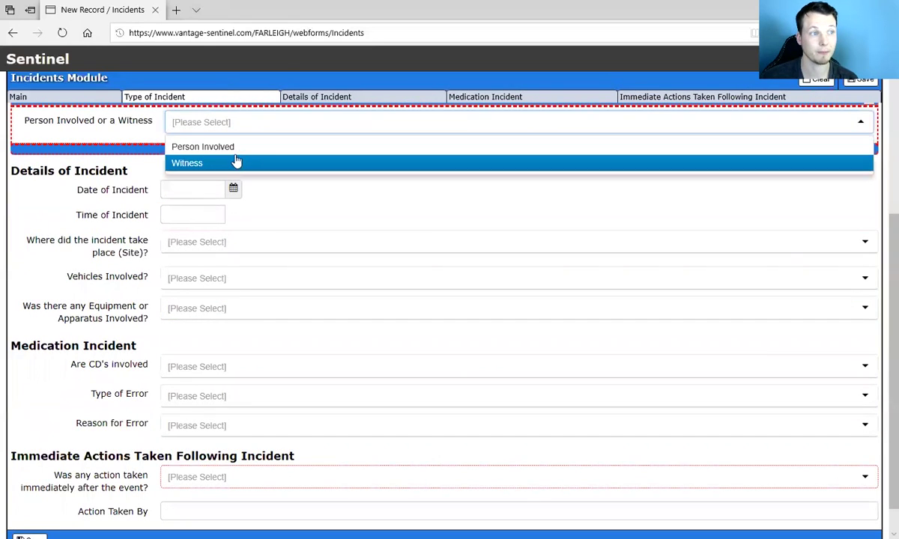
{"action": "left_click", "coordinate": [235, 162]}
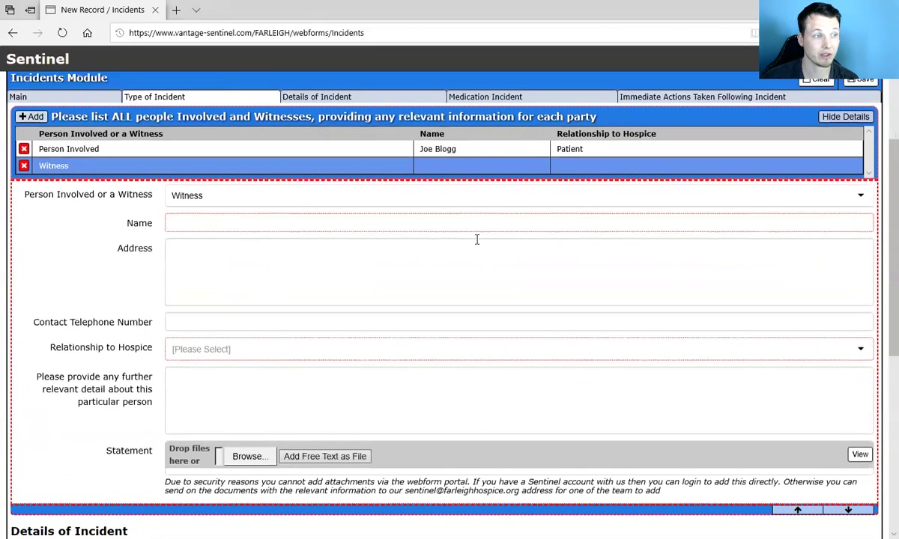
{"action": "left_click", "coordinate": [268, 227]}
{"action": "type", "text": "Joe Bloggs"}
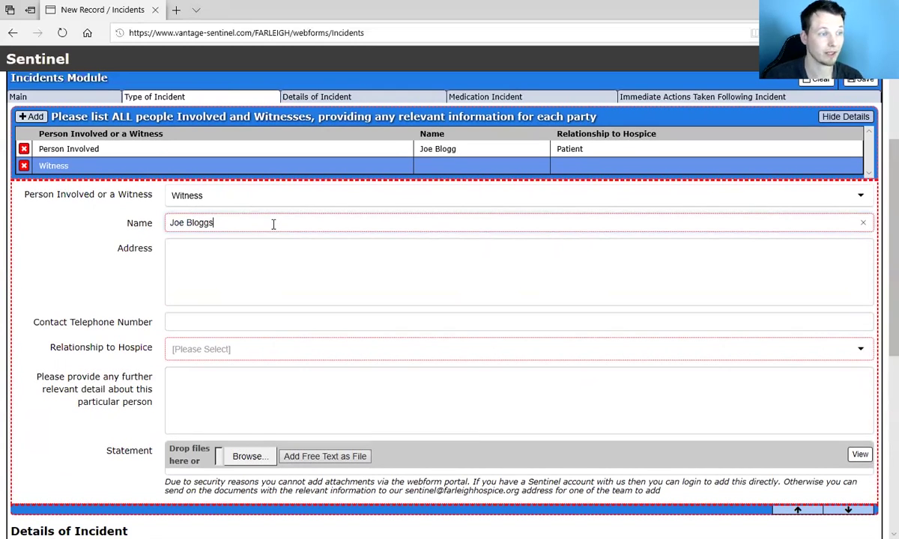
{"action": "left_click", "coordinate": [263, 350]}
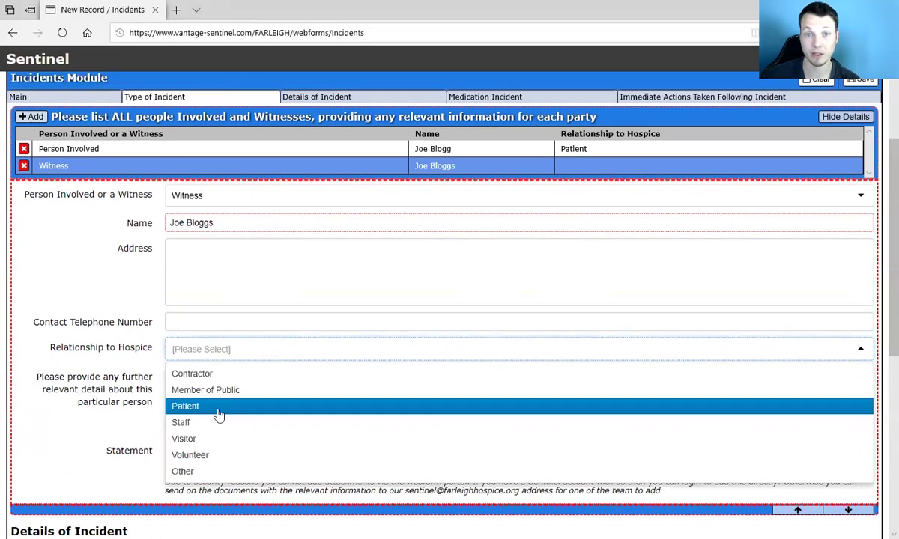
{"action": "left_click", "coordinate": [250, 374]}
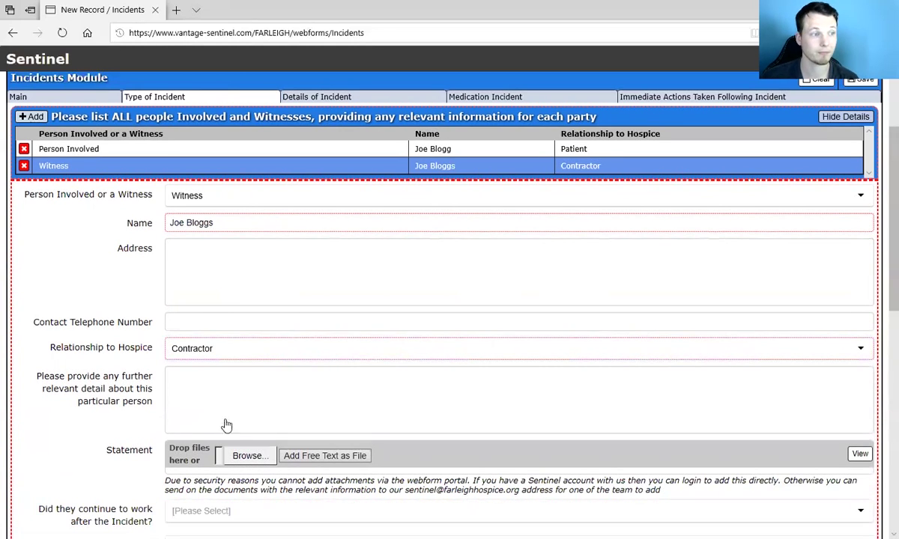
- Record that the witness continued to work after the incident (Yes) but did not finish their shift (No)
{"action": "scroll", "coordinate": [227, 420], "scroll_direction": "down", "scroll_amount": 3}
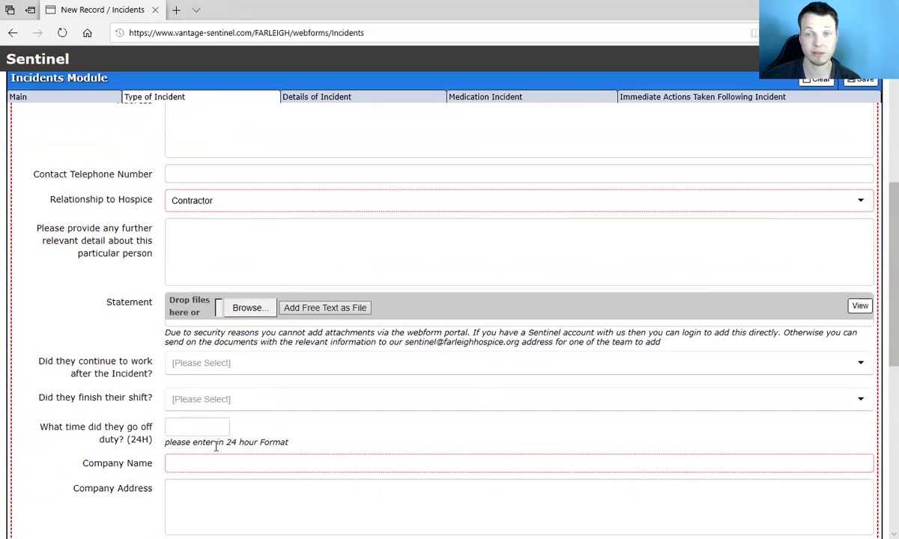
{"action": "left_click", "coordinate": [223, 364]}
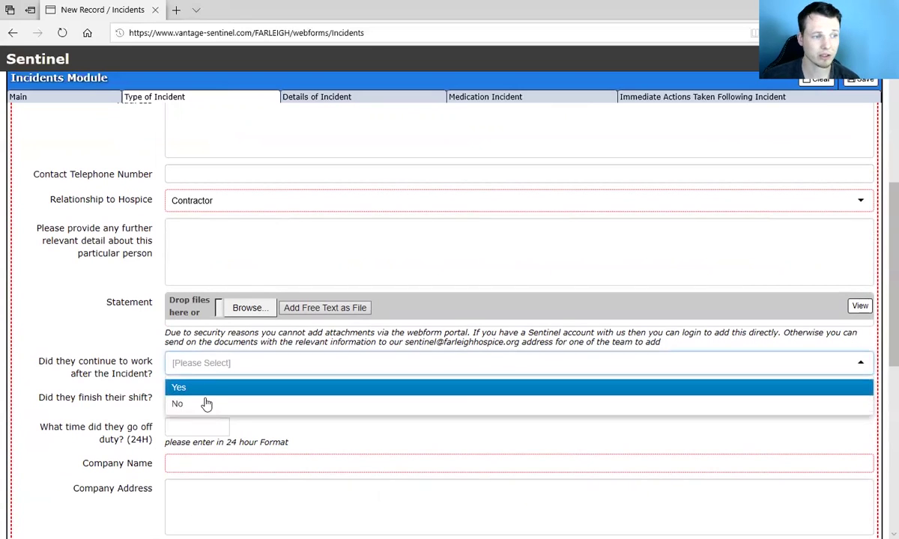
{"action": "left_click", "coordinate": [212, 395]}
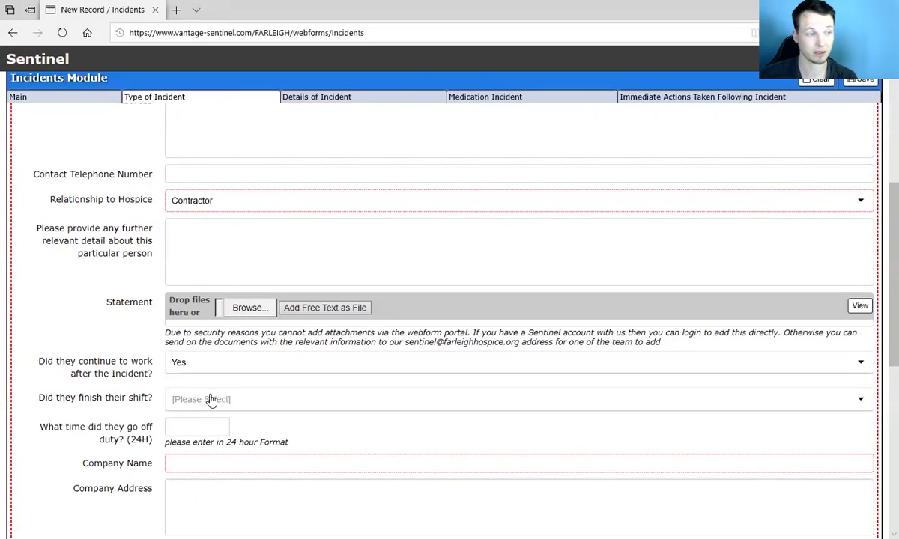
{"action": "left_click", "coordinate": [211, 400]}
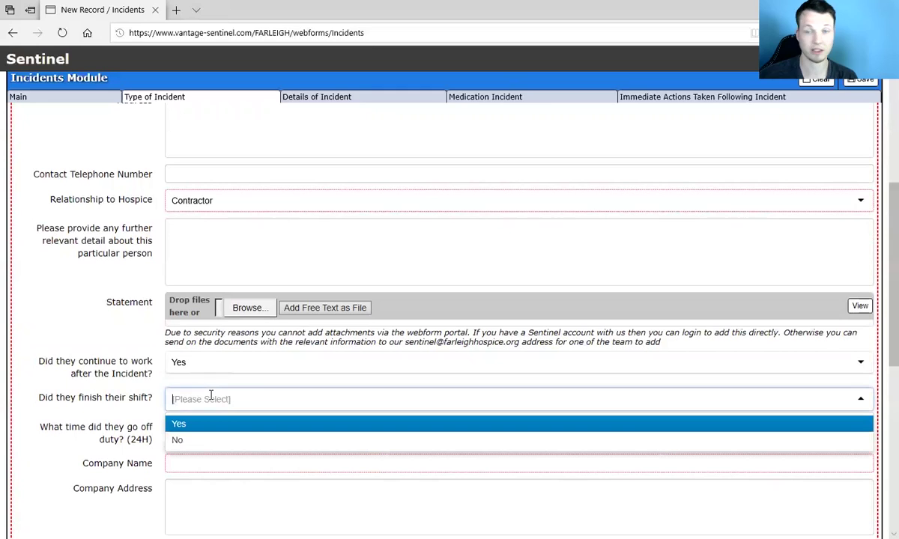
{"action": "left_click", "coordinate": [192, 441]}
- Enter "Joe Blogs Inc" as the contractor witness's company name
{"action": "scroll", "coordinate": [193, 459], "scroll_direction": "down", "scroll_amount": 3}
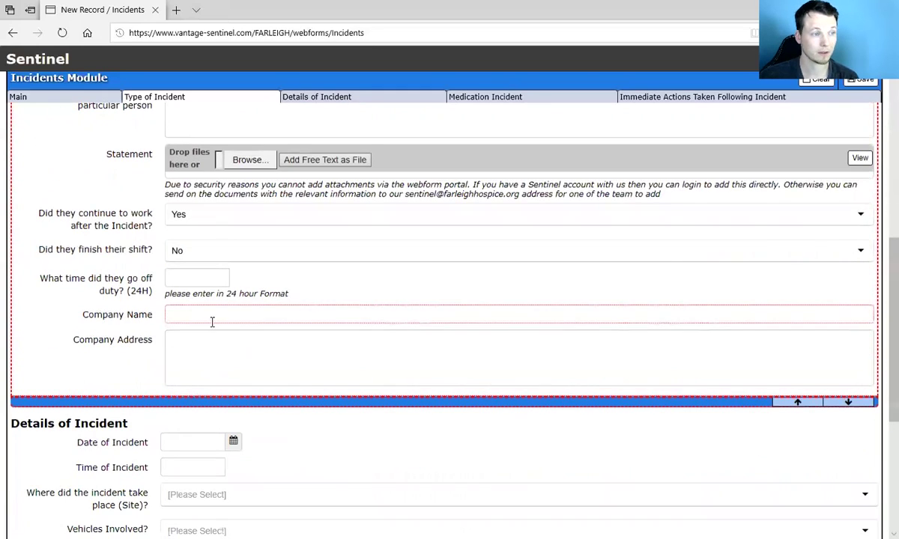
{"action": "left_click", "coordinate": [222, 319]}
{"action": "type", "text": "Joe Blo"}
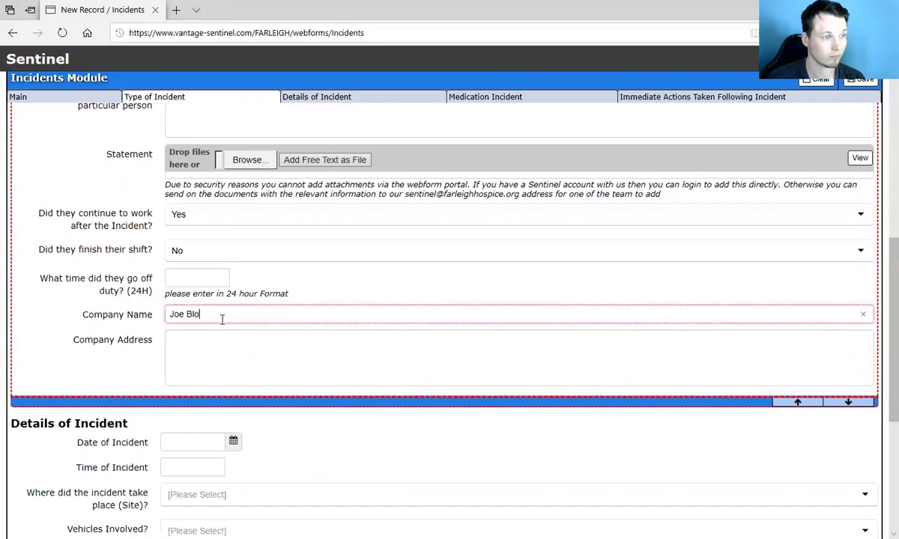
{"action": "type", "text": "gs Inc"}
{"action": "scroll", "coordinate": [369, 308], "scroll_direction": "down", "scroll_amount": 1}
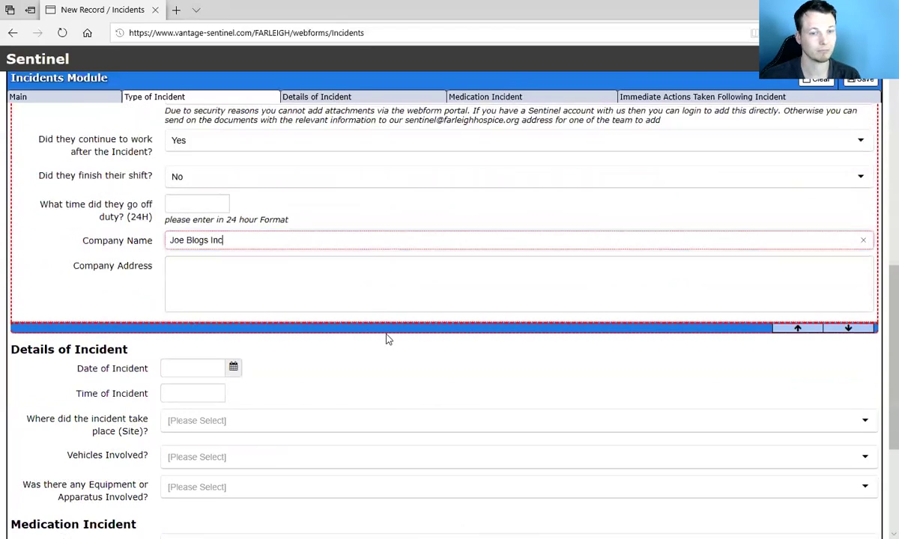
- Set the date of incident to 29/05/2020 and the time of incident to 12:00
{"action": "scroll", "coordinate": [388, 341], "scroll_direction": "down", "scroll_amount": 2}
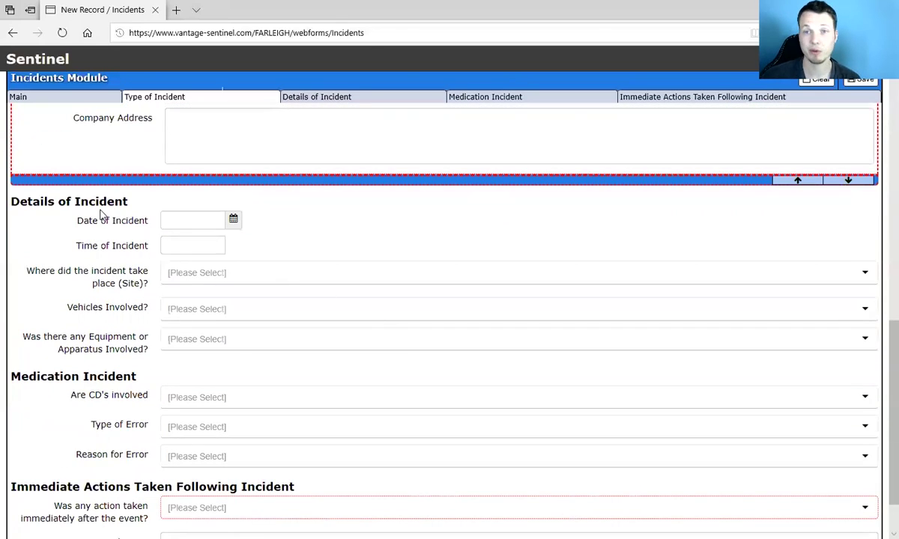
{"action": "left_click", "coordinate": [233, 219]}
{"action": "left_click", "coordinate": [217, 197]}
{"action": "left_click", "coordinate": [232, 219]}
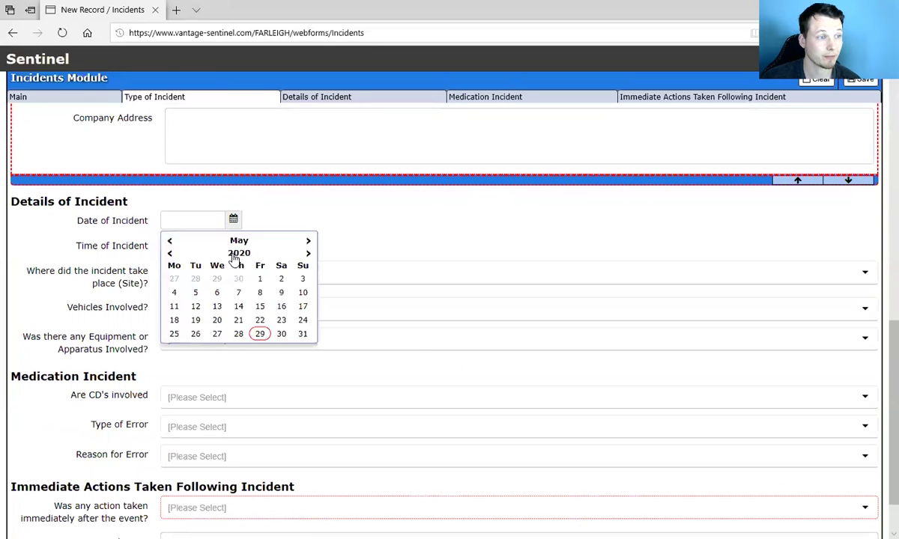
{"action": "left_click", "coordinate": [251, 322]}
{"action": "left_click", "coordinate": [197, 245]}
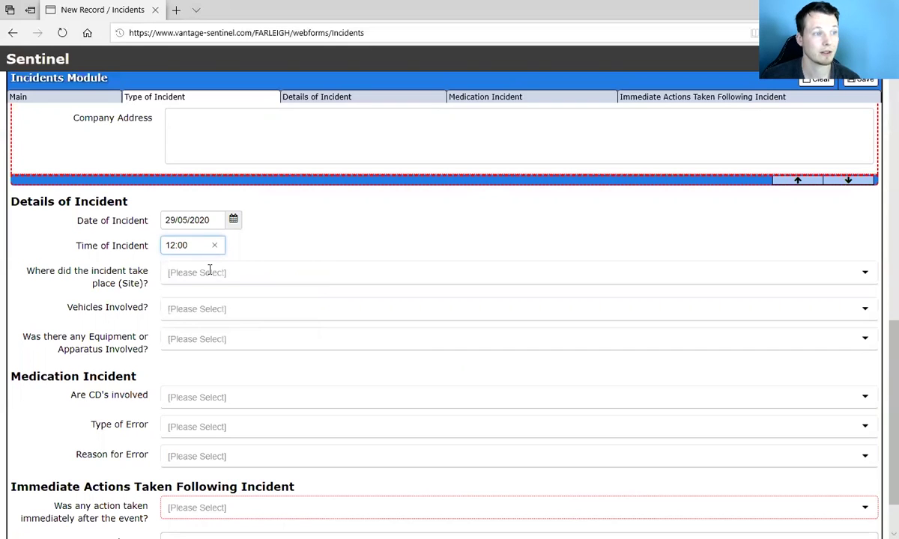
- Set the incident location to site North Court Road, area IPU, and room Patient Room 1 - Bathroom (Room 45)
{"action": "left_click", "coordinate": [209, 271]}
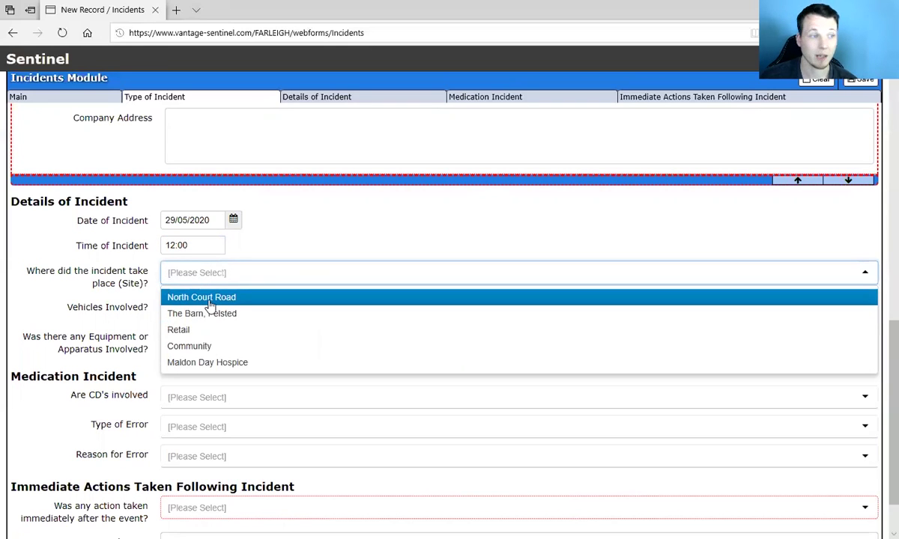
{"action": "left_click", "coordinate": [210, 299]}
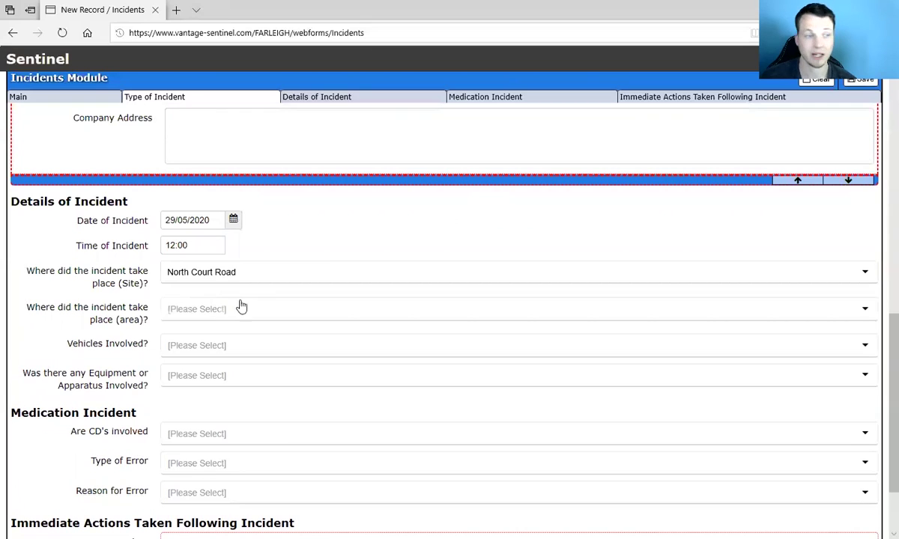
{"action": "left_click", "coordinate": [218, 308]}
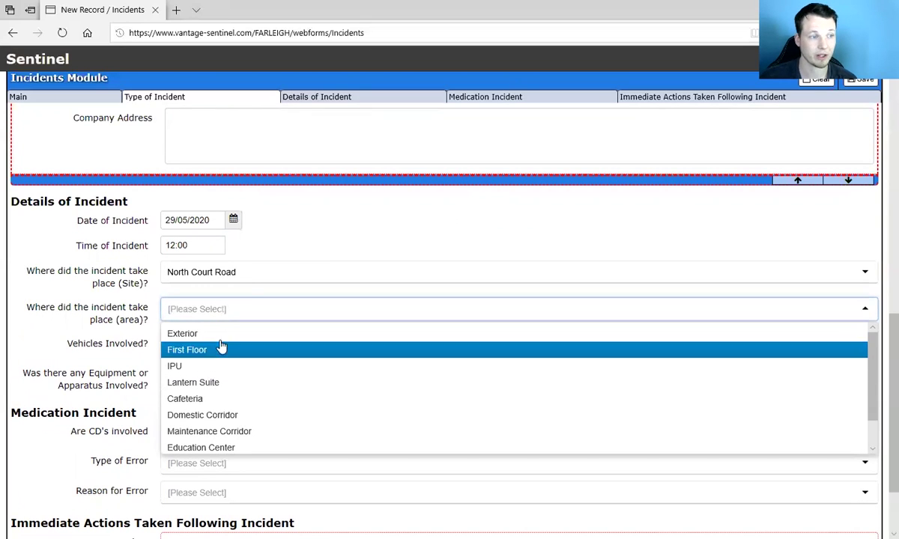
{"action": "left_click", "coordinate": [205, 366]}
{"action": "left_click", "coordinate": [206, 346]}
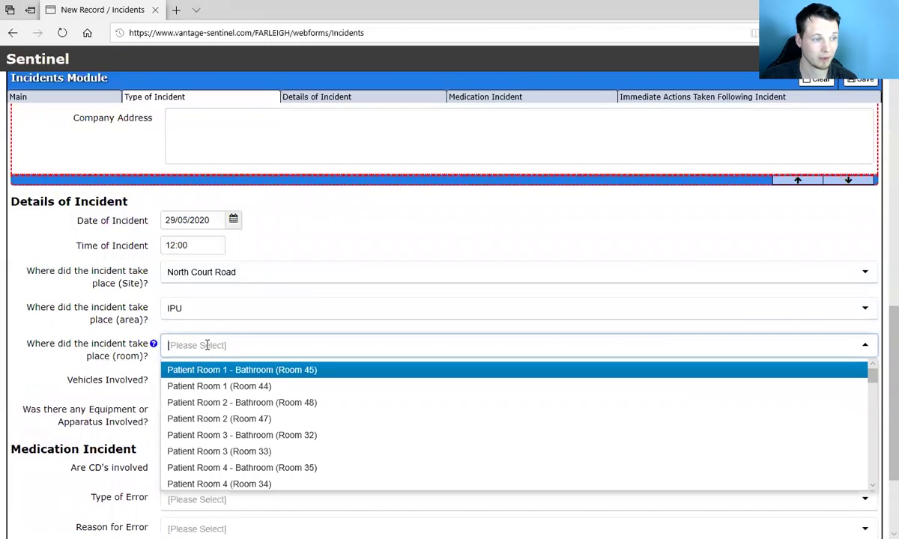
{"action": "left_click", "coordinate": [260, 370]}
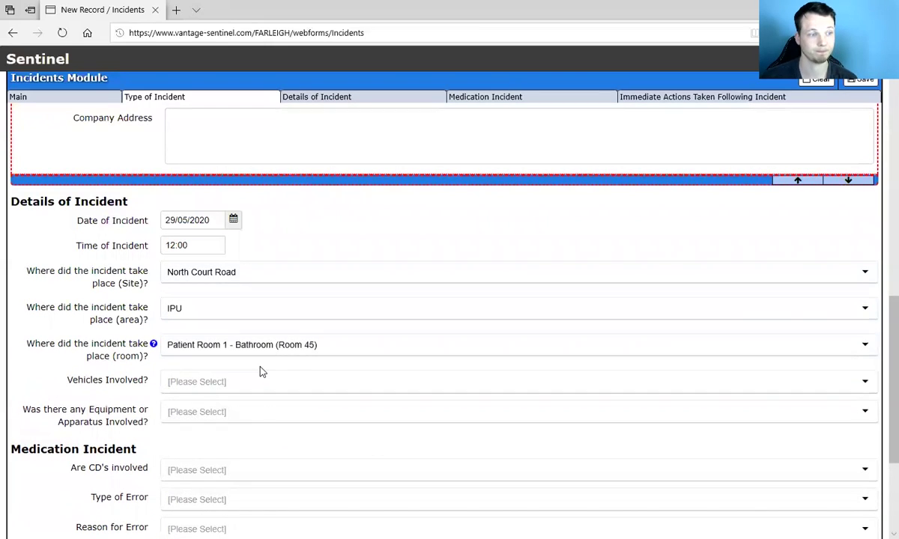
- Answer No to both the vehicles involved and the equipment or apparatus involved questions
{"action": "scroll", "coordinate": [259, 370], "scroll_direction": "down", "scroll_amount": 1}
{"action": "left_click", "coordinate": [189, 309]}
{"action": "left_click", "coordinate": [177, 349]}
{"action": "left_click", "coordinate": [239, 339]}
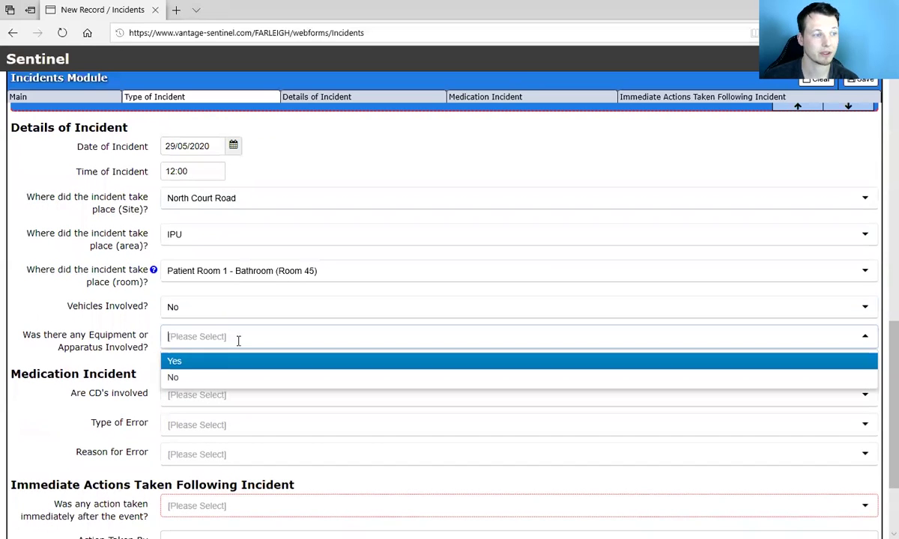
{"action": "left_click", "coordinate": [218, 378]}
- Set whether CD's are involved in the medication incident to Yes and activate the field for listing them
{"action": "scroll", "coordinate": [221, 382], "scroll_direction": "down", "scroll_amount": 2}
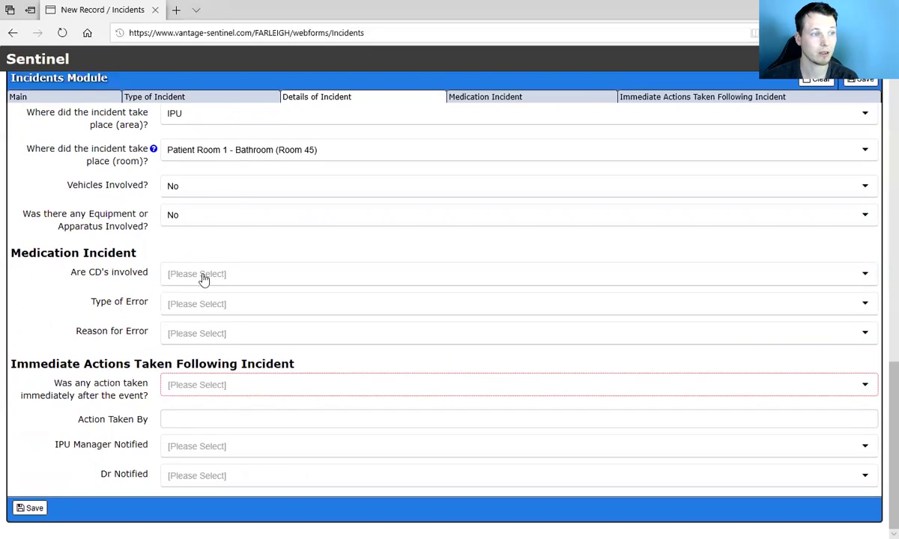
{"action": "left_click", "coordinate": [174, 274]}
{"action": "left_click", "coordinate": [183, 300]}
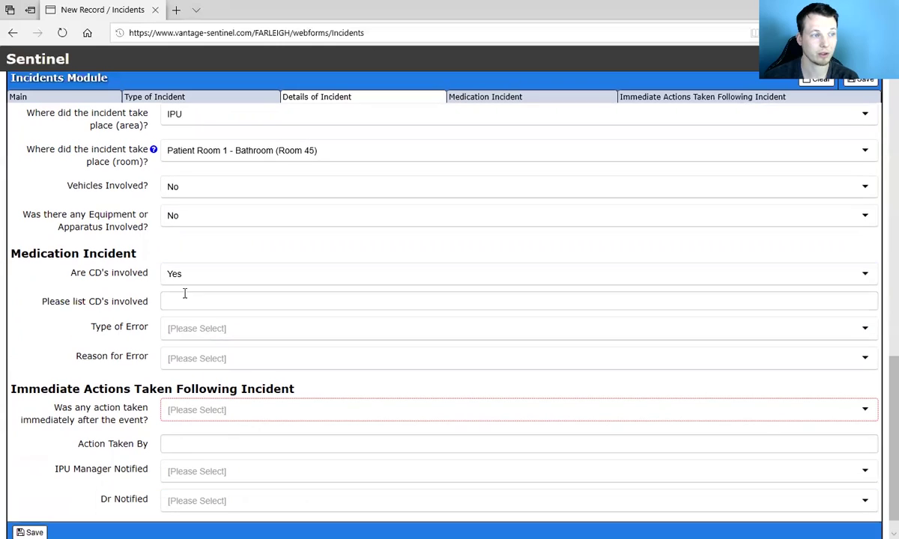
{"action": "left_click", "coordinate": [177, 305]}
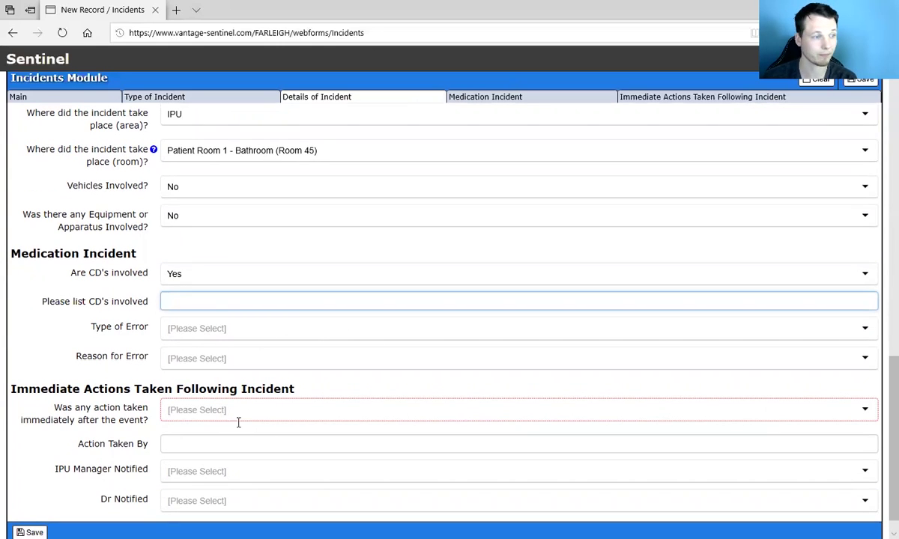
- Answer Yes to whether any action was taken immediately after the event, leaving the action detail and Action Taken By blank
{"action": "scroll", "coordinate": [225, 420], "scroll_direction": "down", "scroll_amount": 1}
{"action": "left_click", "coordinate": [233, 386]}
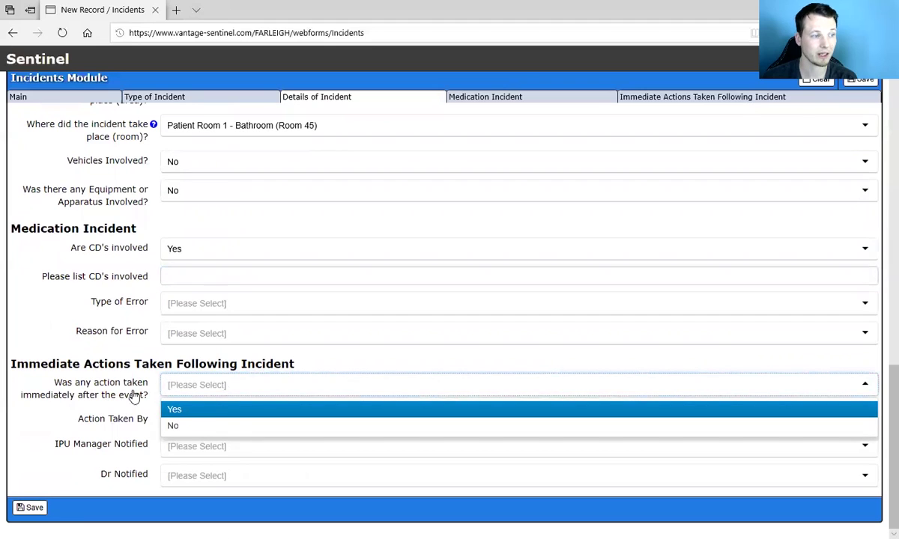
{"action": "left_click", "coordinate": [237, 412]}
{"action": "scroll", "coordinate": [237, 413], "scroll_direction": "down", "scroll_amount": 1}
{"action": "left_click", "coordinate": [273, 369]}
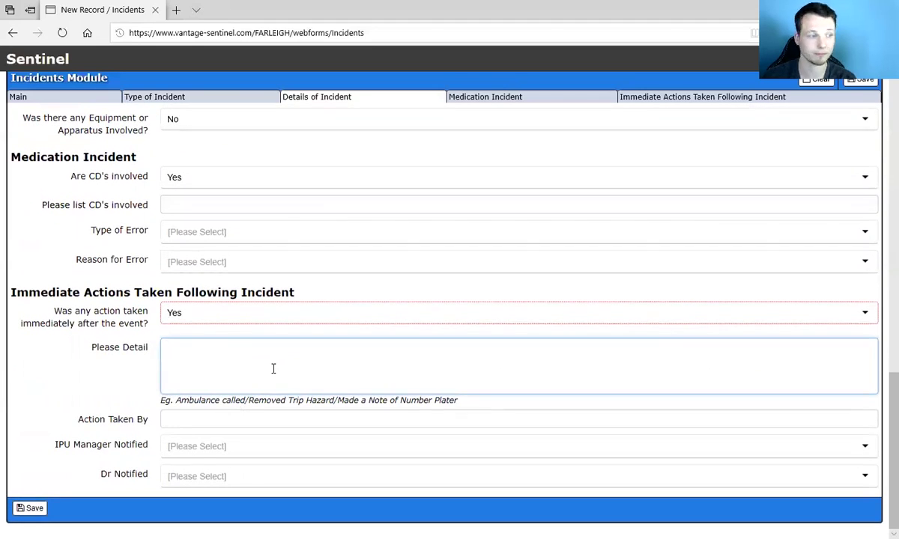
{"action": "left_click", "coordinate": [215, 418]}
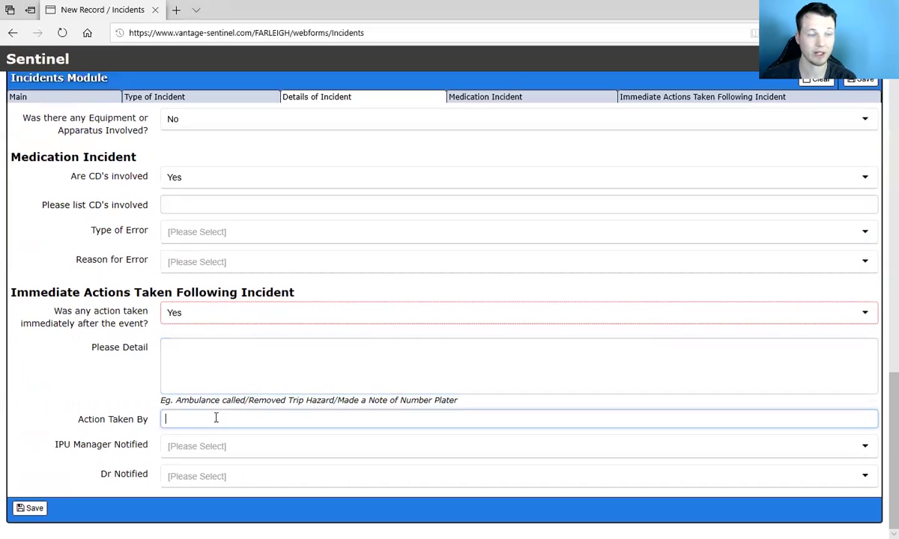
- Set IPU Manager Notified to Yes and the date the IPU manager was notified to 29/05/2020
{"action": "left_click", "coordinate": [316, 450]}
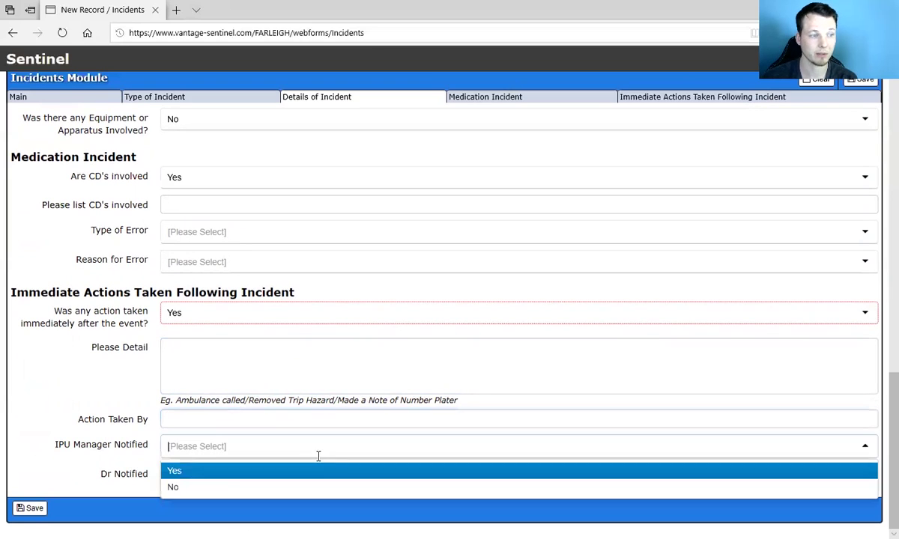
{"action": "left_click", "coordinate": [188, 400]}
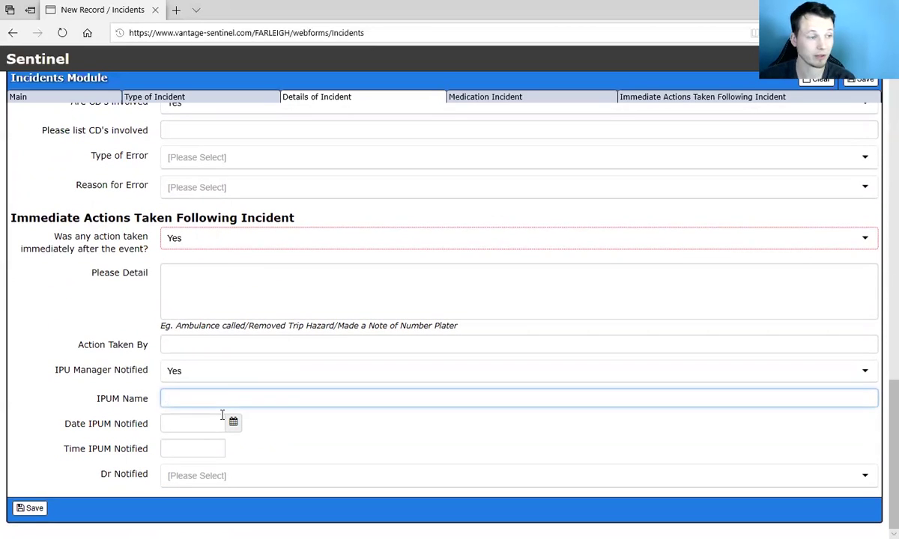
{"action": "left_click", "coordinate": [234, 423]}
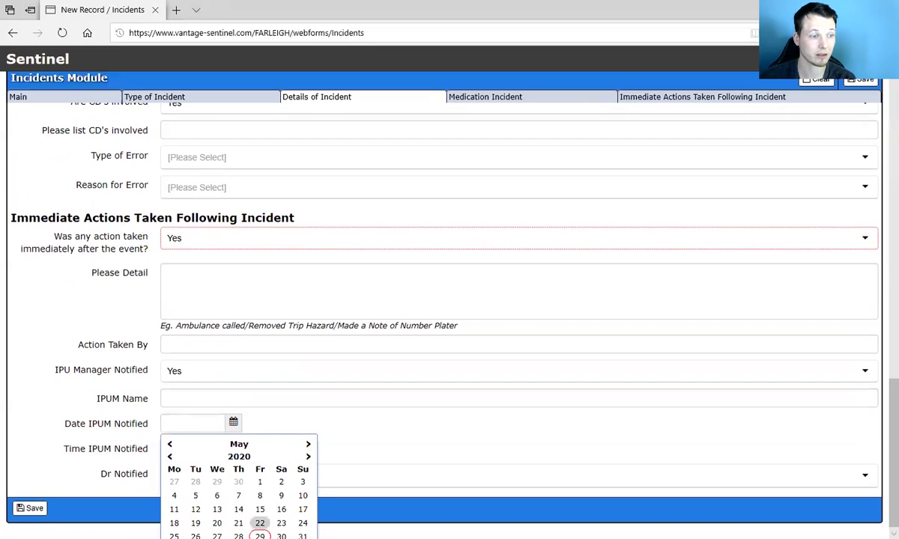
{"action": "left_click", "coordinate": [238, 489]}
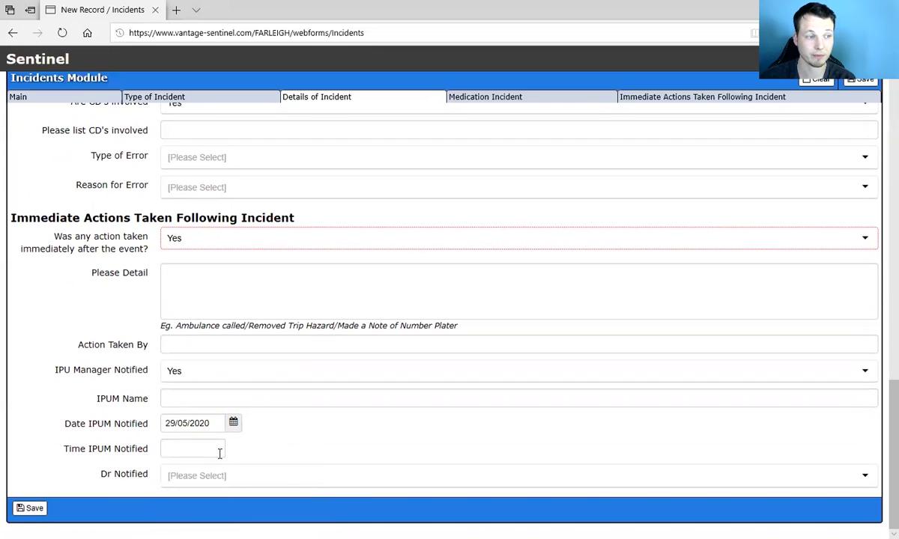
- Set Dr Notified to Yes in the immediate actions section
{"action": "left_click", "coordinate": [241, 475]}
{"action": "key", "text": "Down"}
{"action": "key", "text": "Up"}
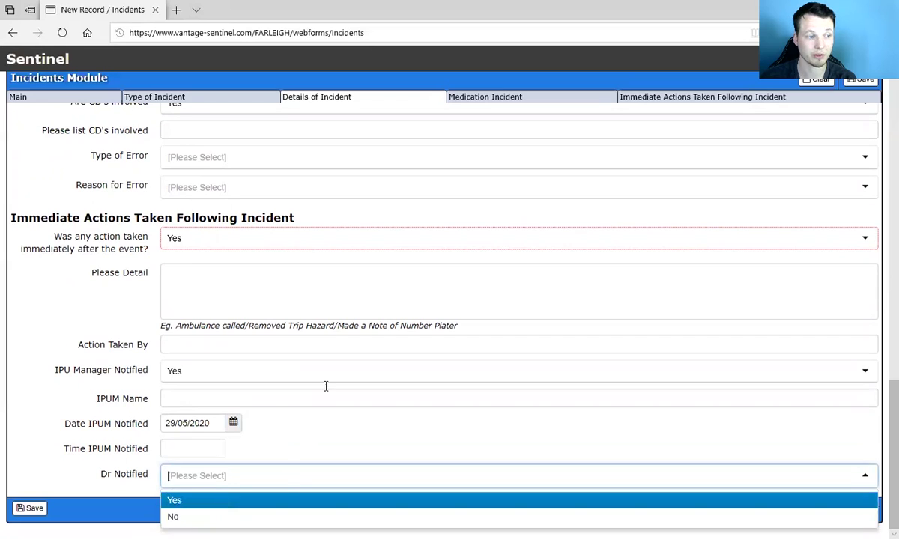
{"action": "key", "text": "Return"}
{"action": "scroll", "coordinate": [307, 427], "scroll_direction": "down", "scroll_amount": 1}
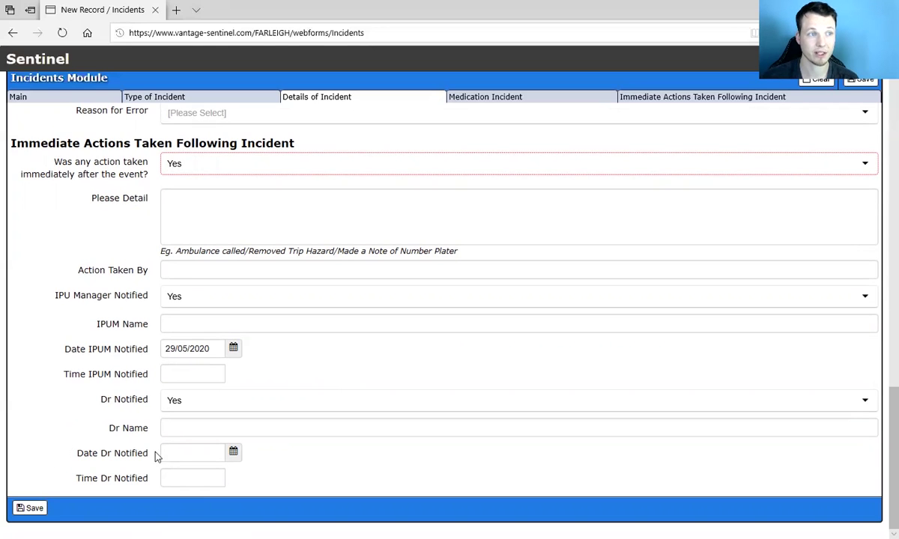
{"action": "scroll", "coordinate": [391, 322], "scroll_direction": "up", "scroll_amount": 15}
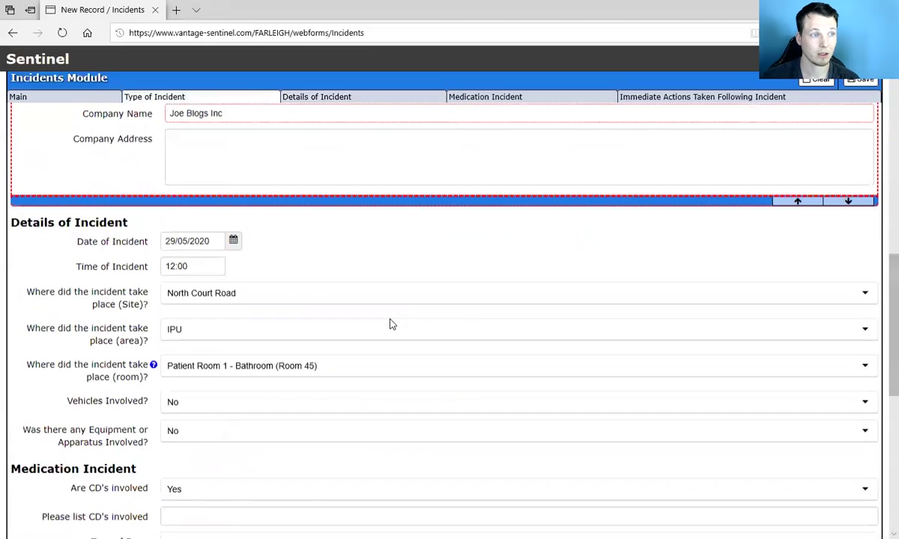
{"action": "scroll", "coordinate": [391, 324], "scroll_direction": "up", "scroll_amount": 8}
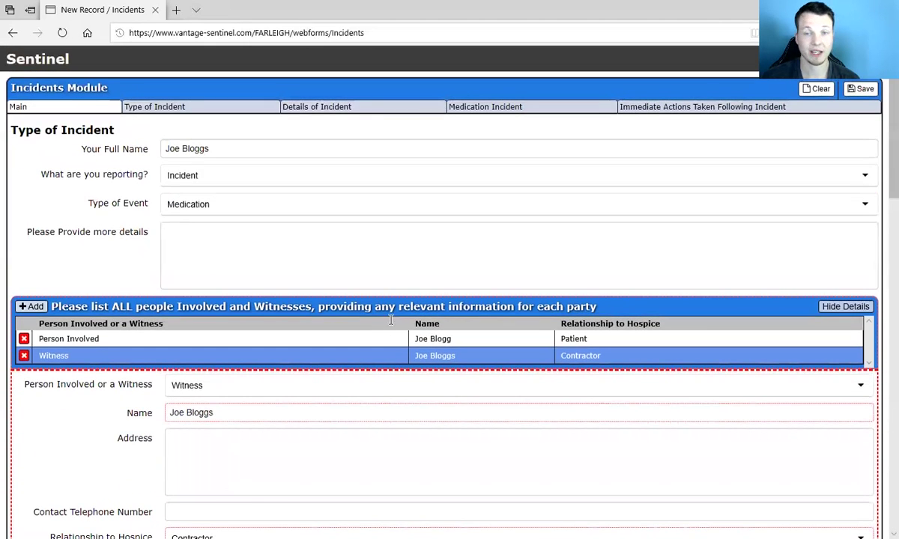
{"action": "scroll", "coordinate": [391, 324], "scroll_direction": "down", "scroll_amount": 20}
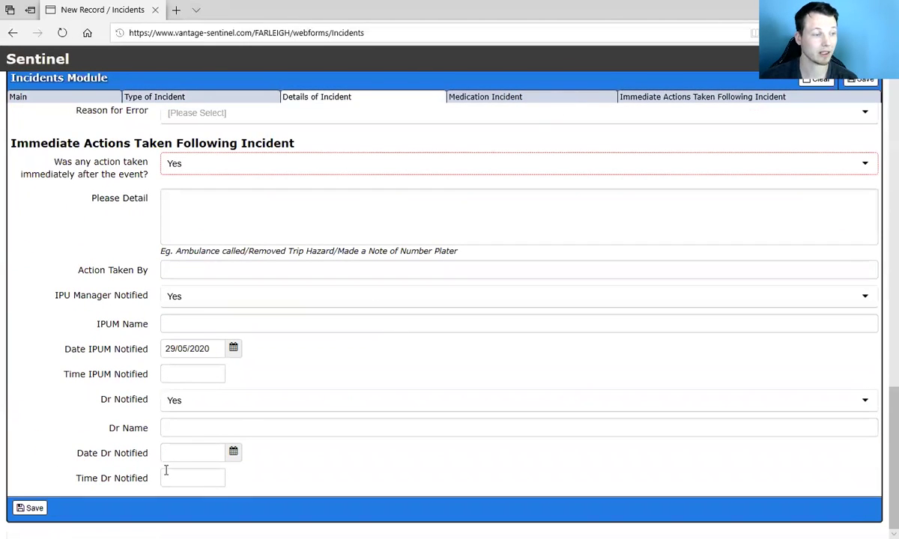